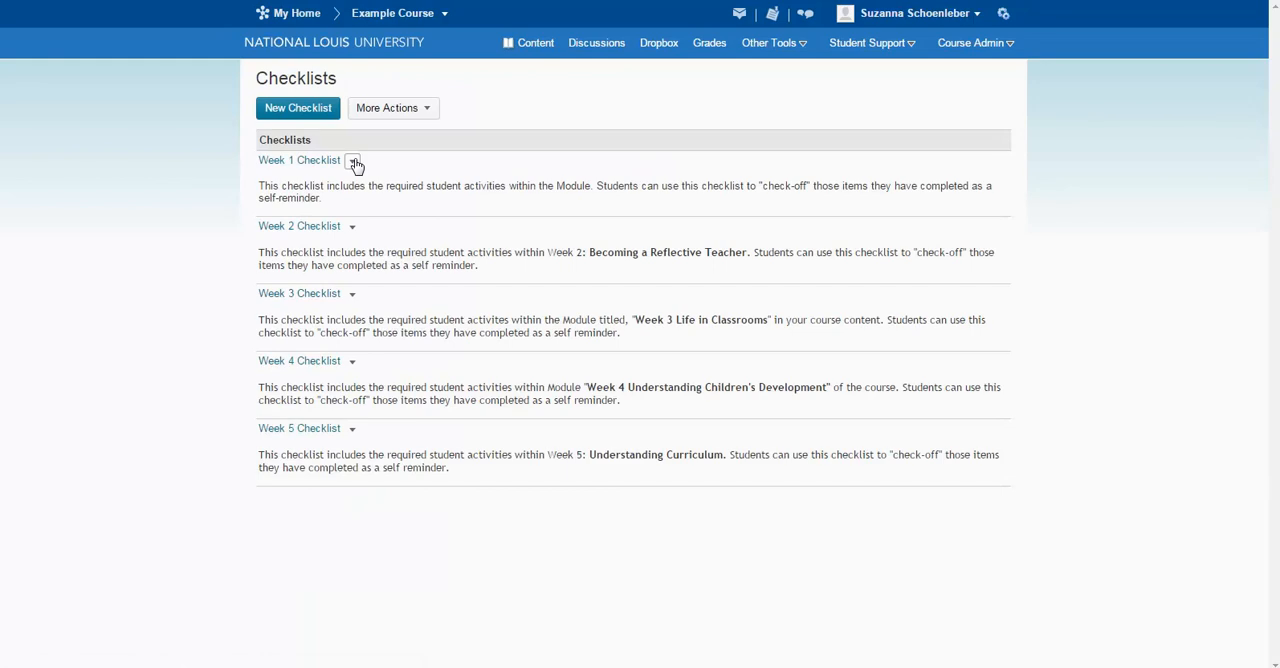
click(352, 162)
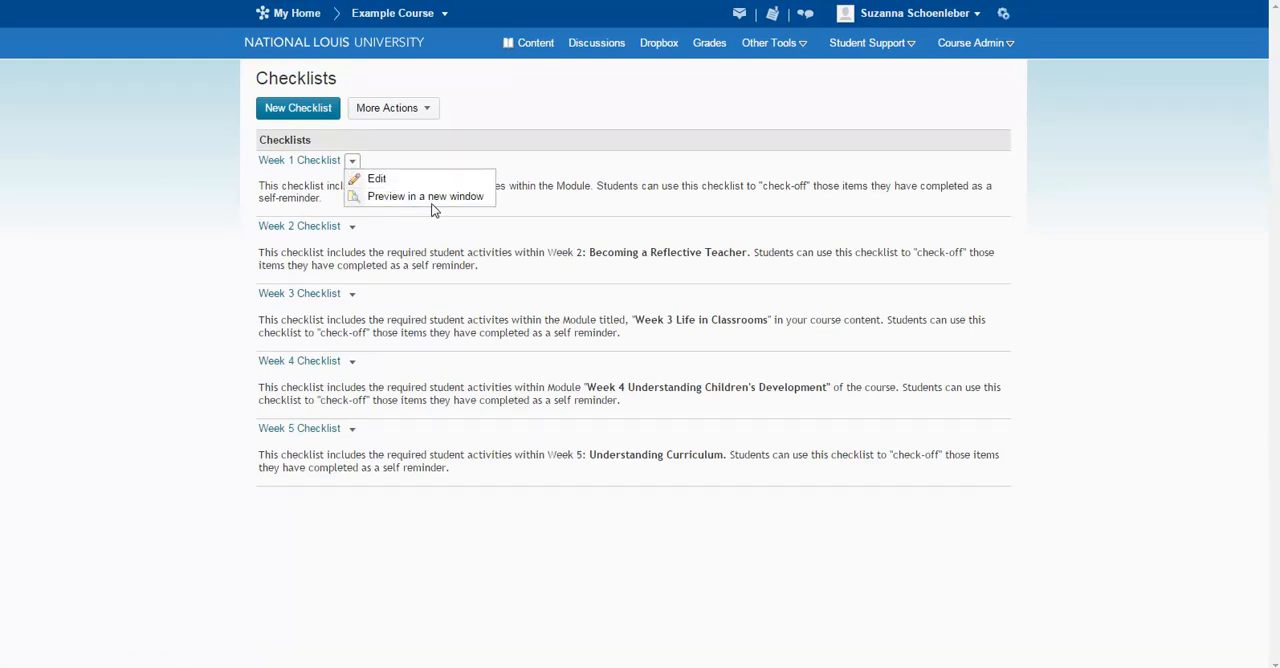
click(580, 154)
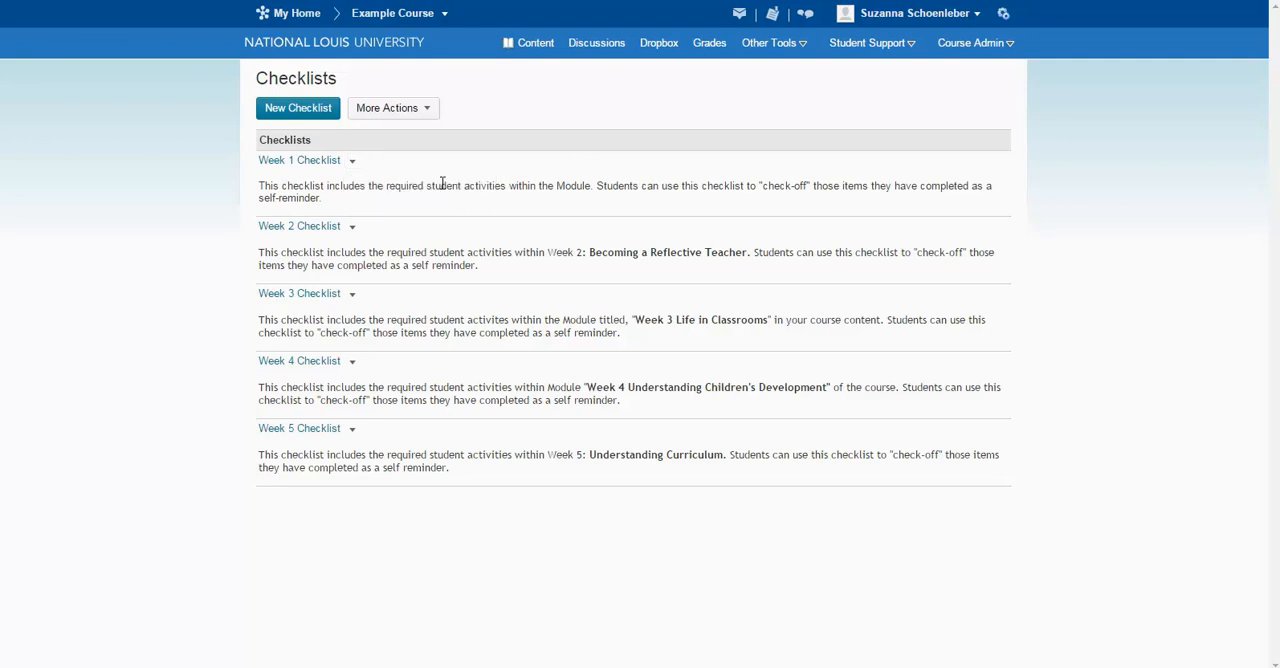
Create a checklist named "Week 5 Checklist" and paste in the description about required student activities within the Module.
click(322, 112)
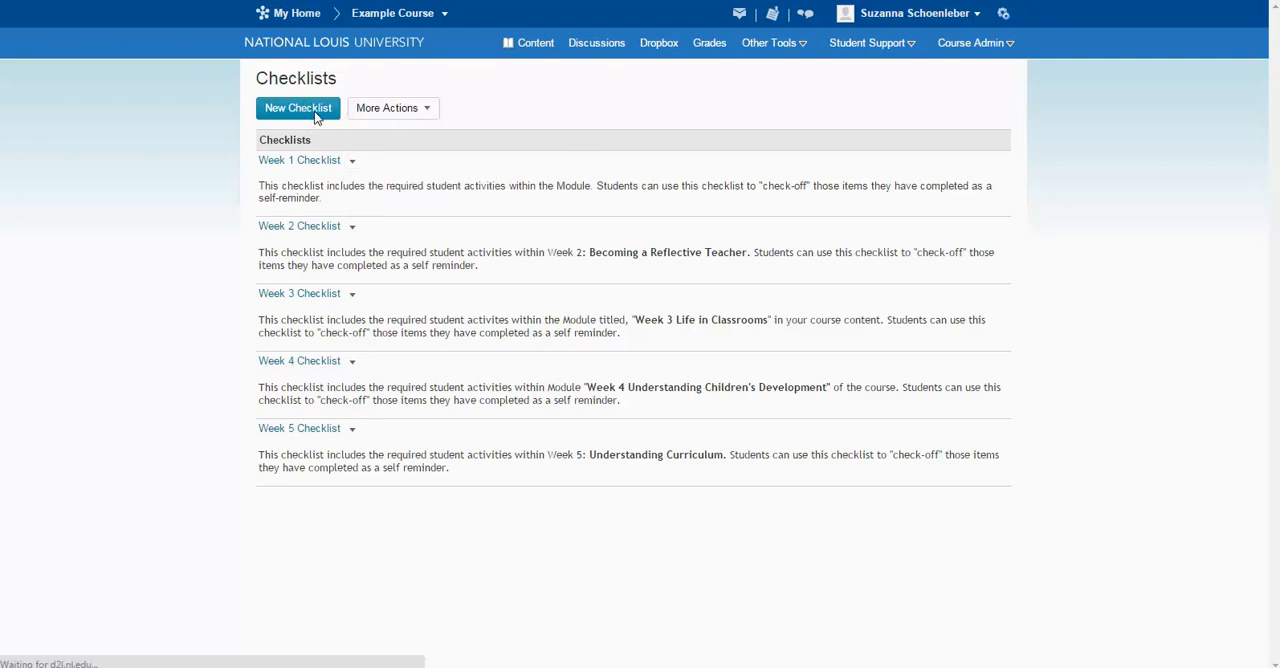
click(330, 118)
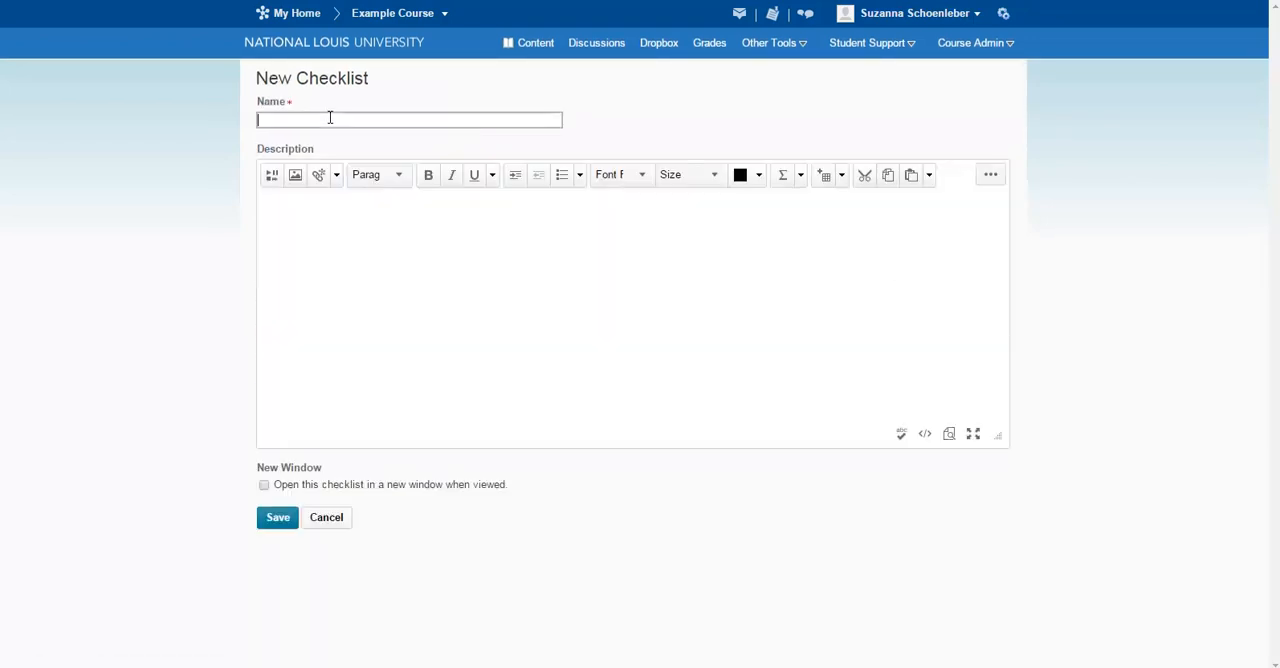
text(Week 5 Checklist)
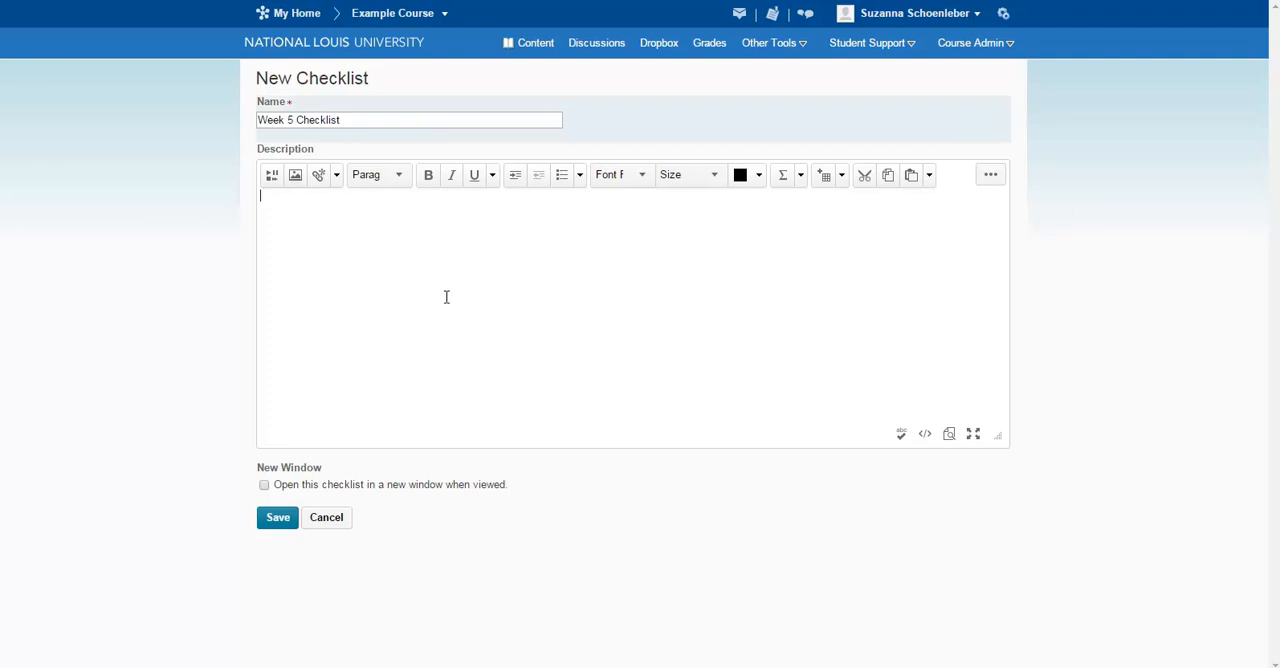
text(This checklist includes the required student activities within the Module. Students can use this checklist to "check-off" those items they have completed as a self-reminder.)
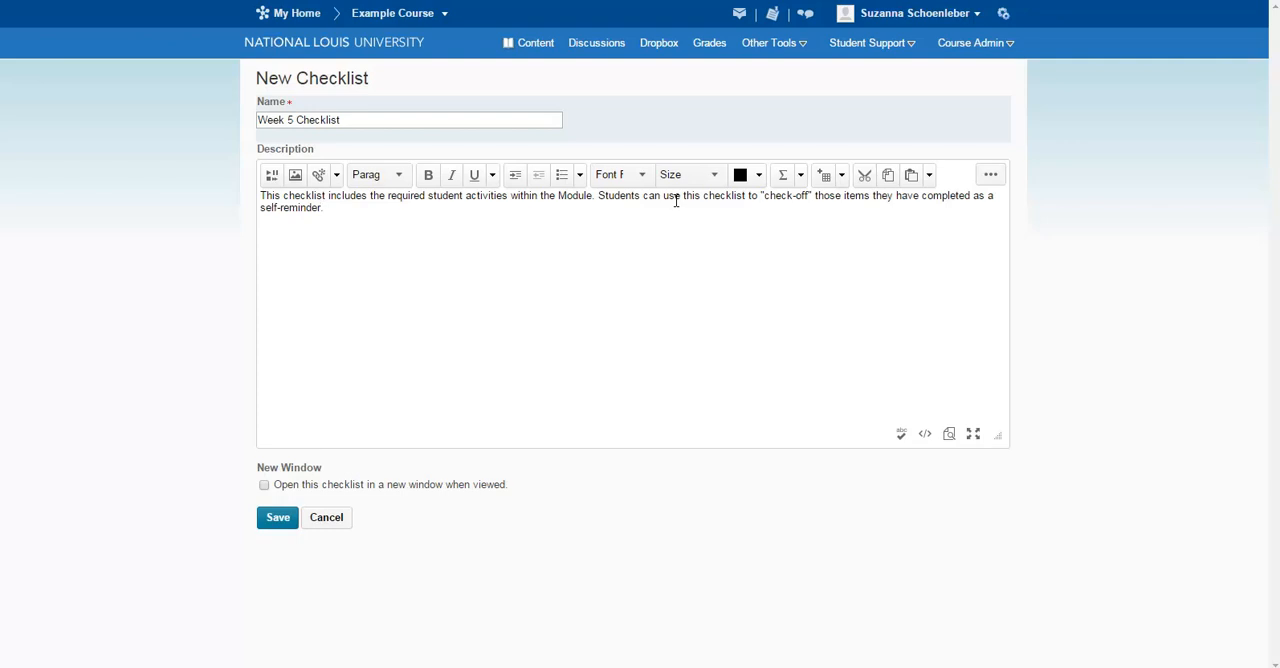
click(277, 518)
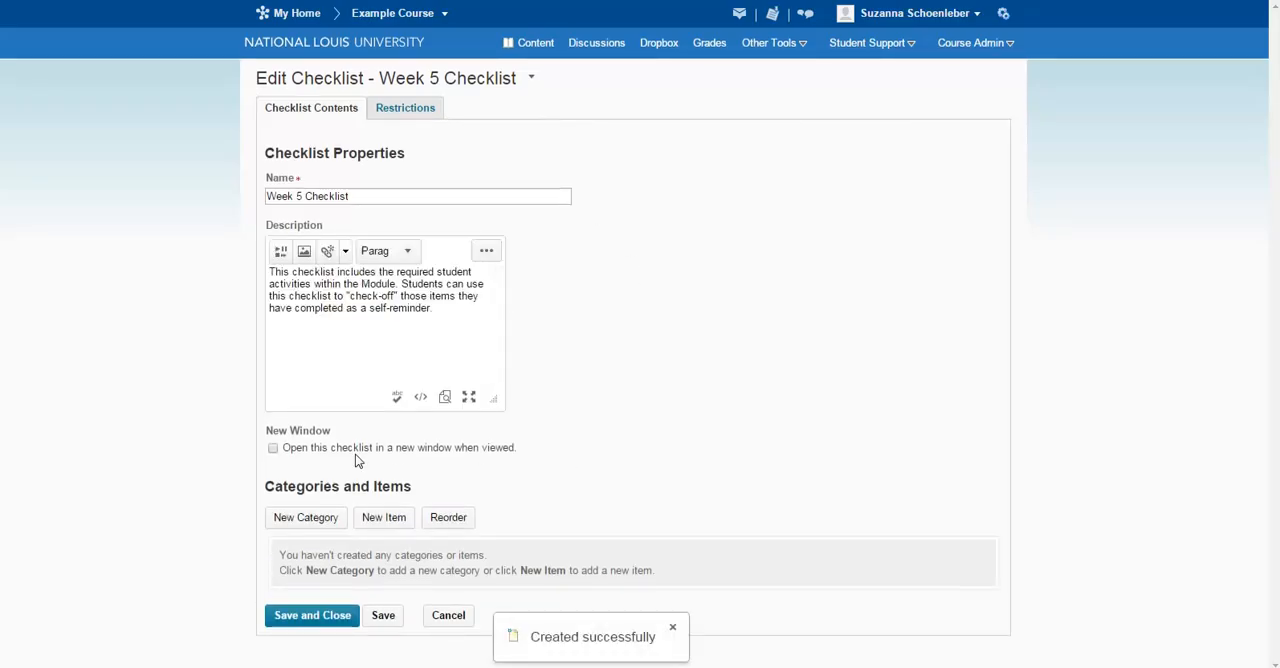
Add a category named "Weekly readings" to the Week 5 Checklist and save it.
click(318, 521)
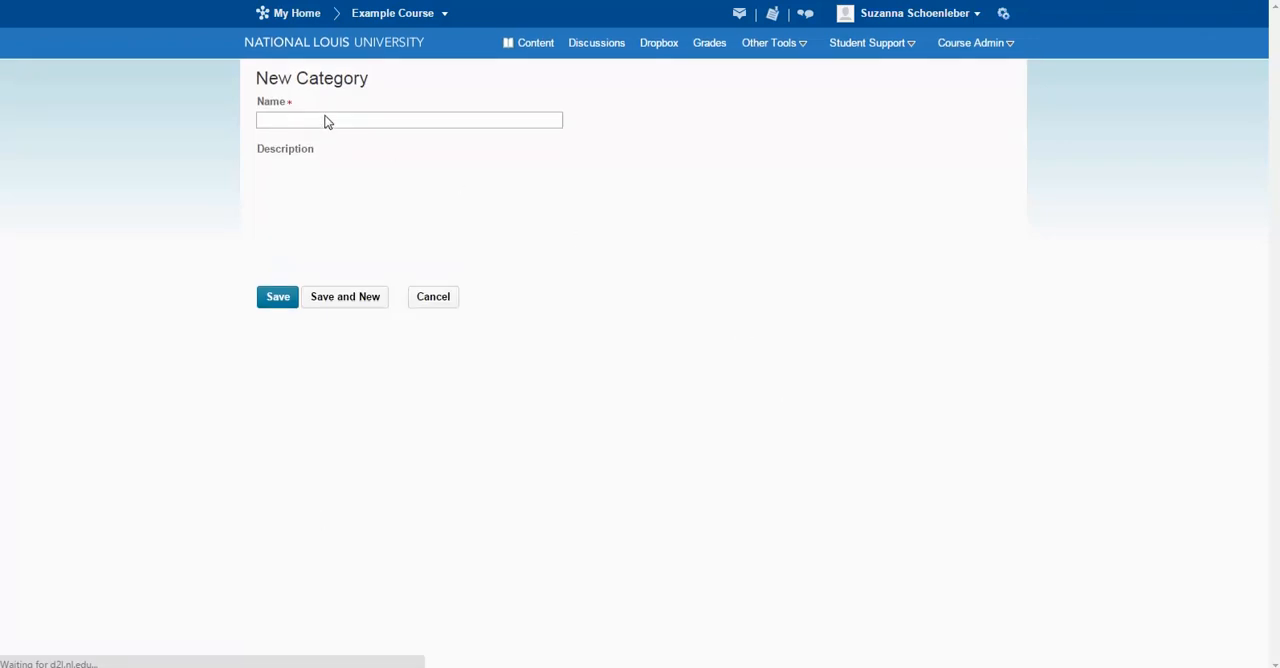
click(326, 117)
text(Weekly readings)
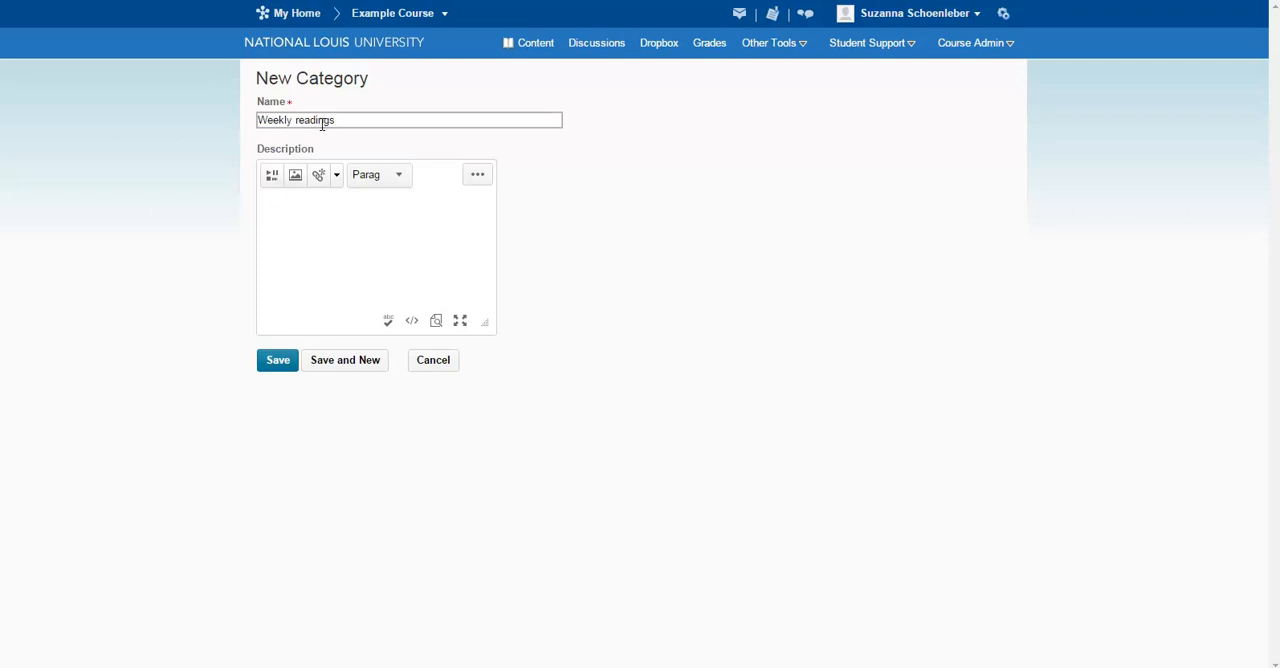
click(275, 364)
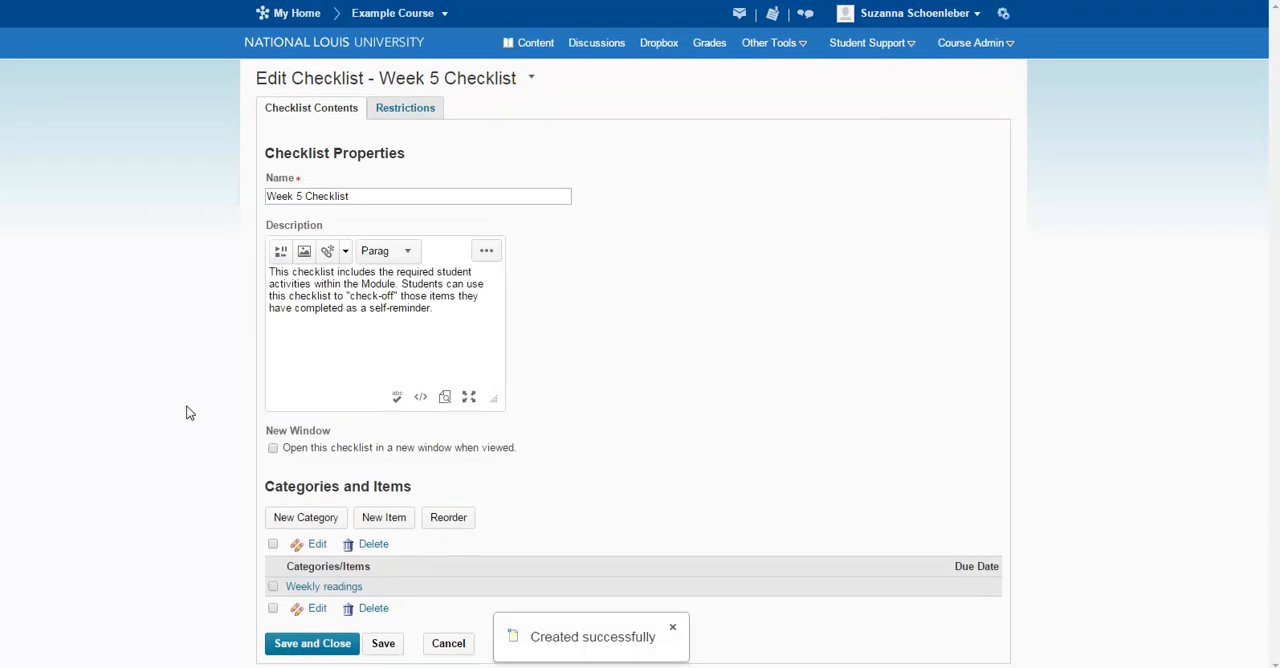
Add a second category named "Weekly Assignments" to the checklist and save it.
click(310, 520)
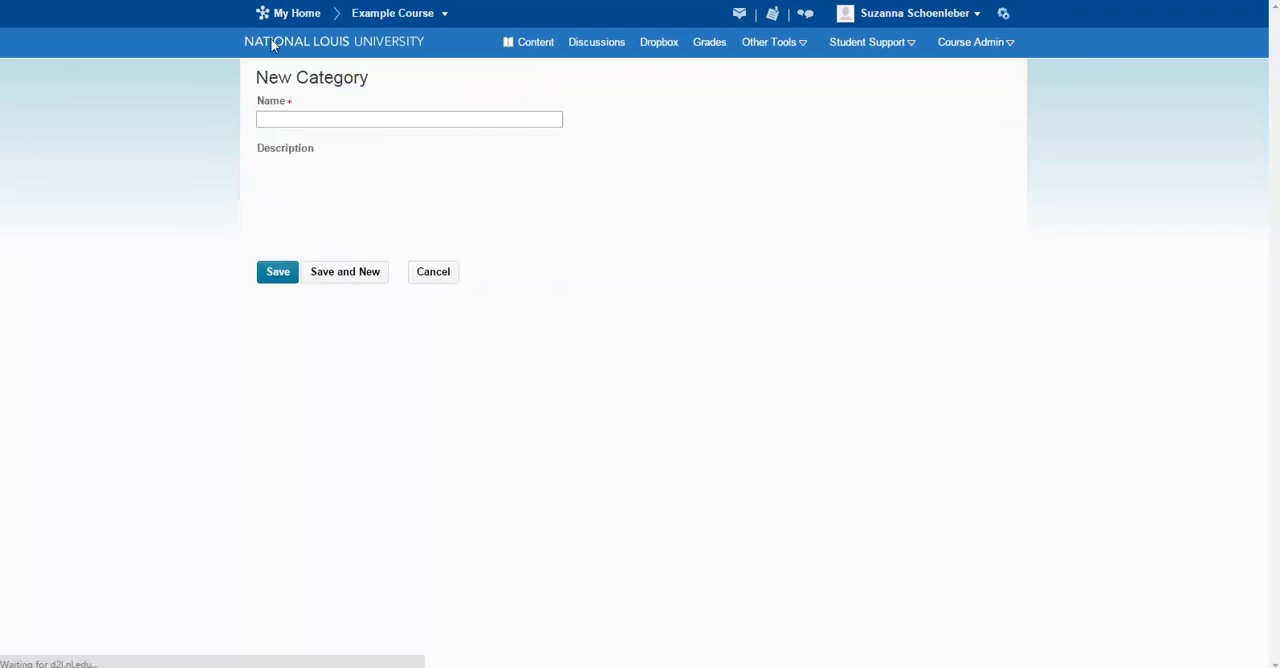
click(307, 120)
text(Weekl)
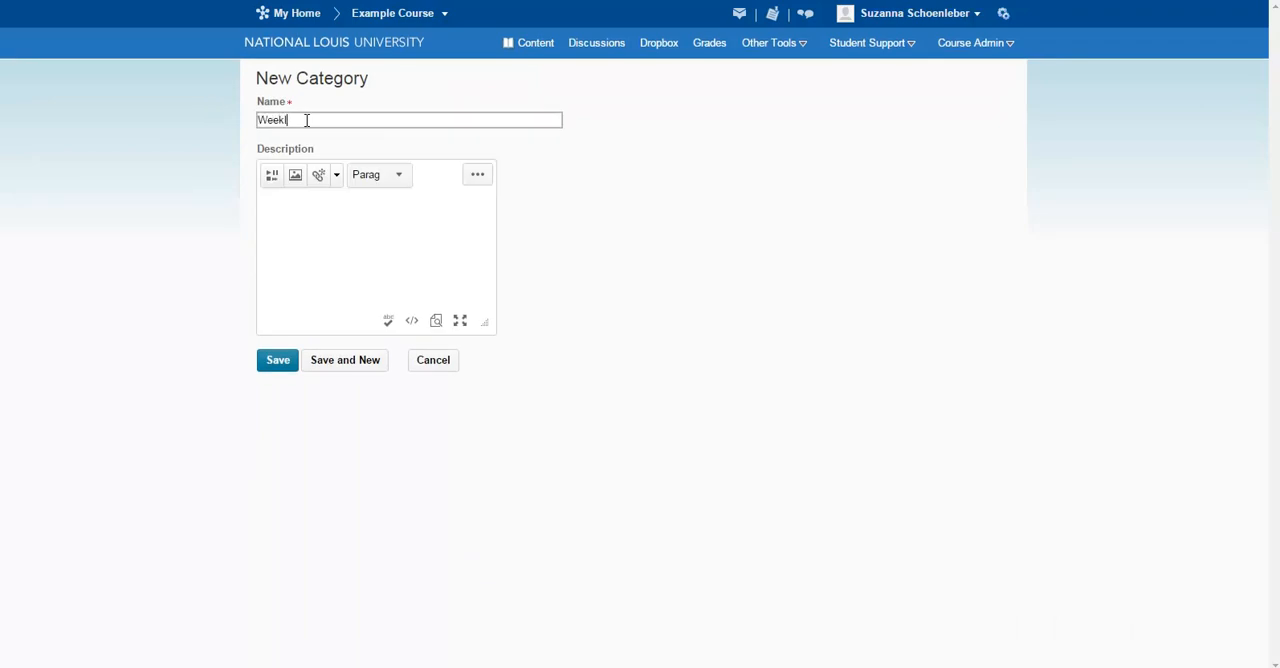
text(y Assignments)
click(274, 362)
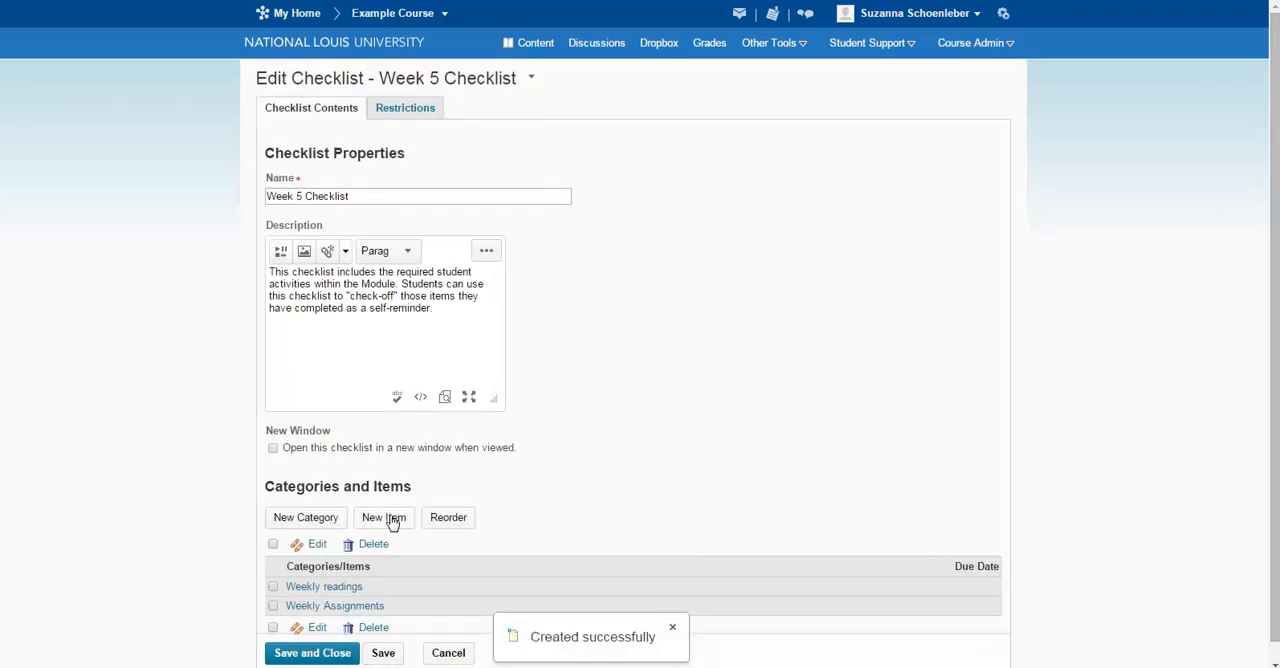
Start a new checklist item in the Weekly readings category, named "Read Chapter 1 of the Textbook".
click(393, 520)
drag(369, 487, 377, 487)
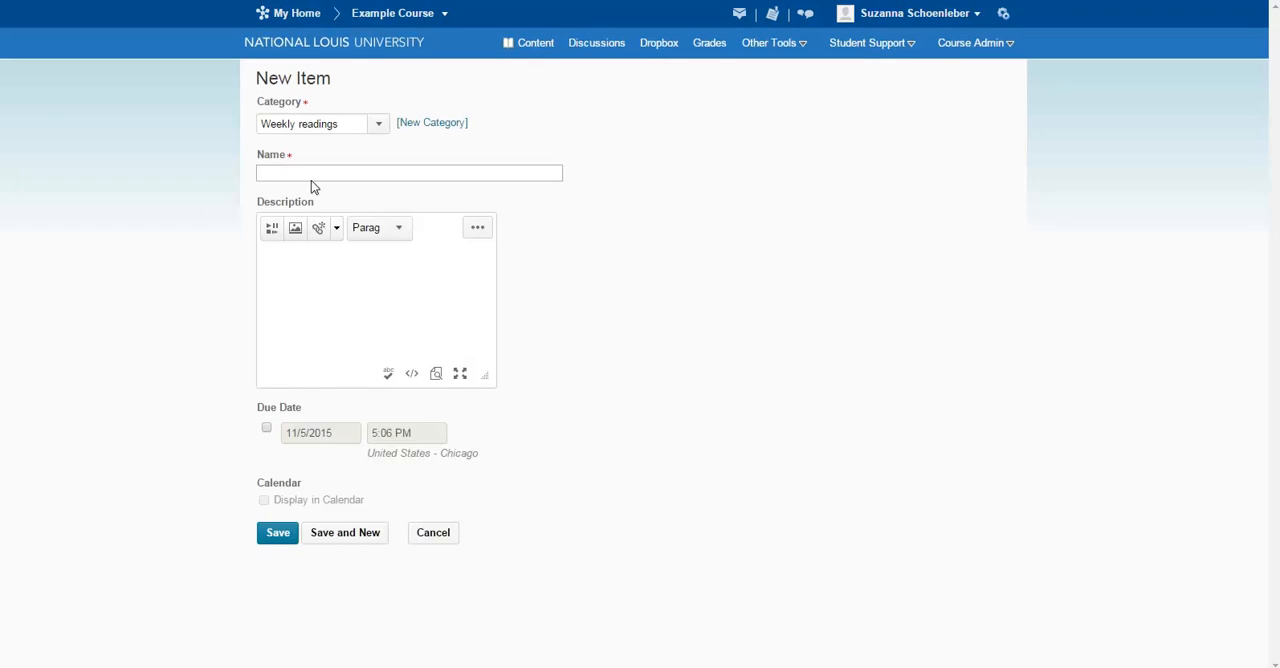
click(377, 126)
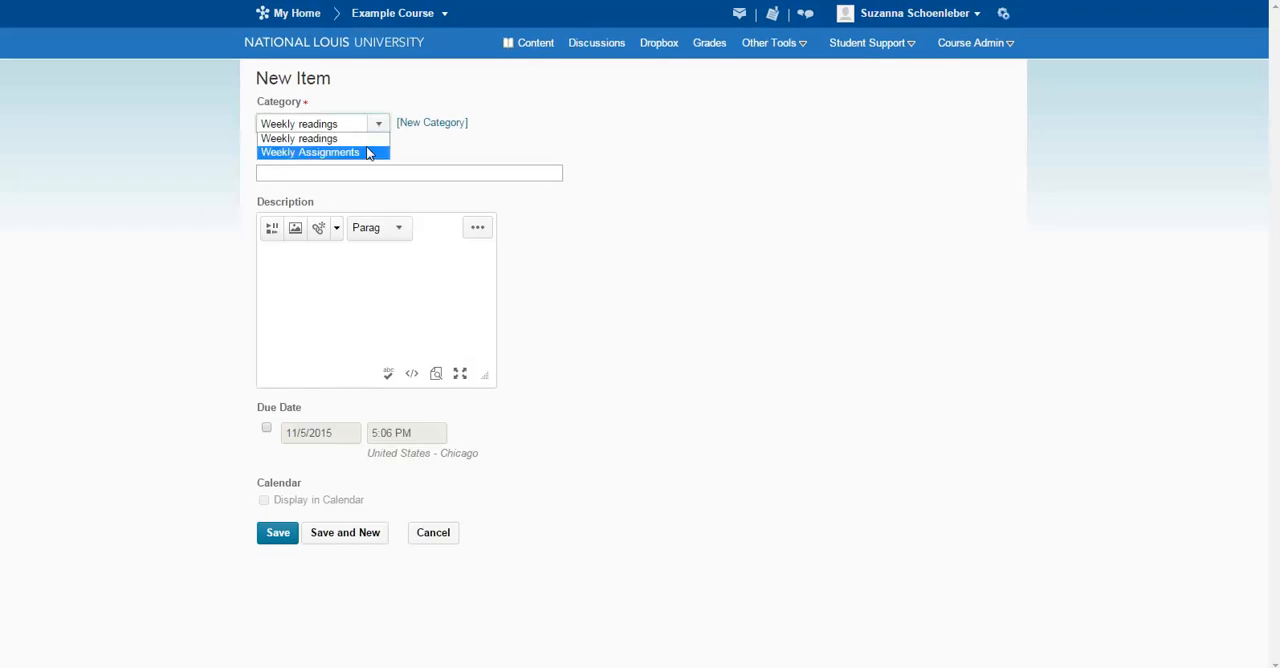
click(299, 138)
click(313, 170)
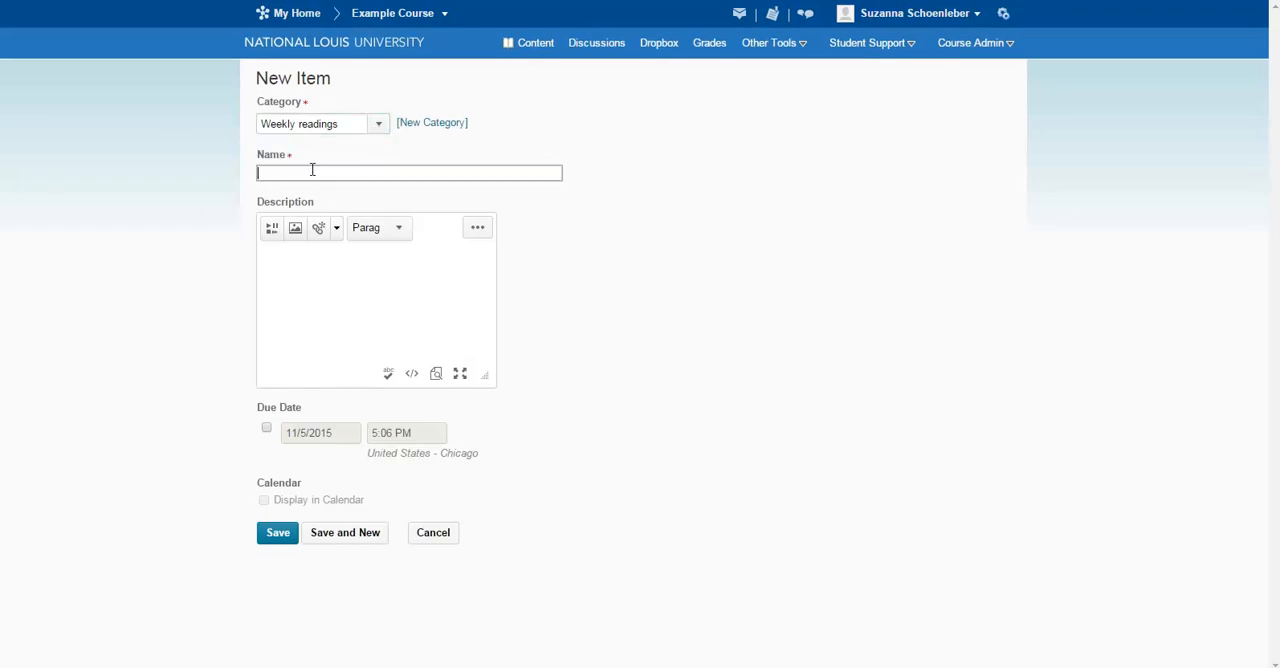
text(Read Chater)
text(ter 1 of the Tex)
text(tbook)
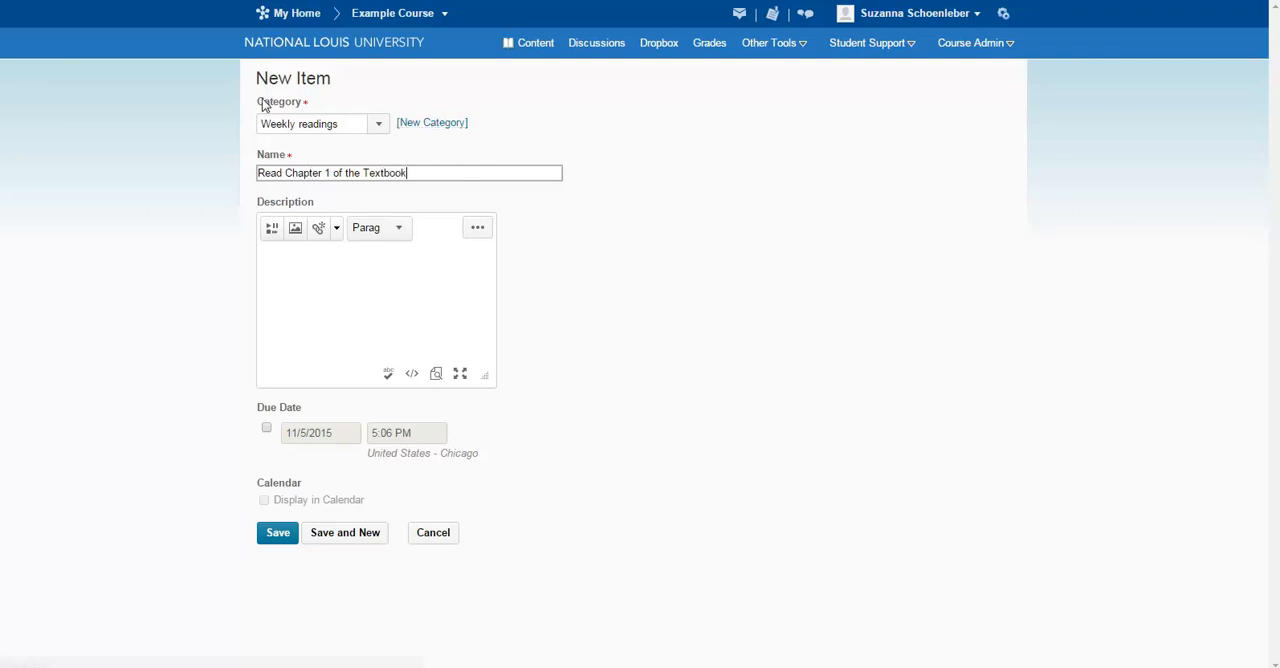
click(363, 281)
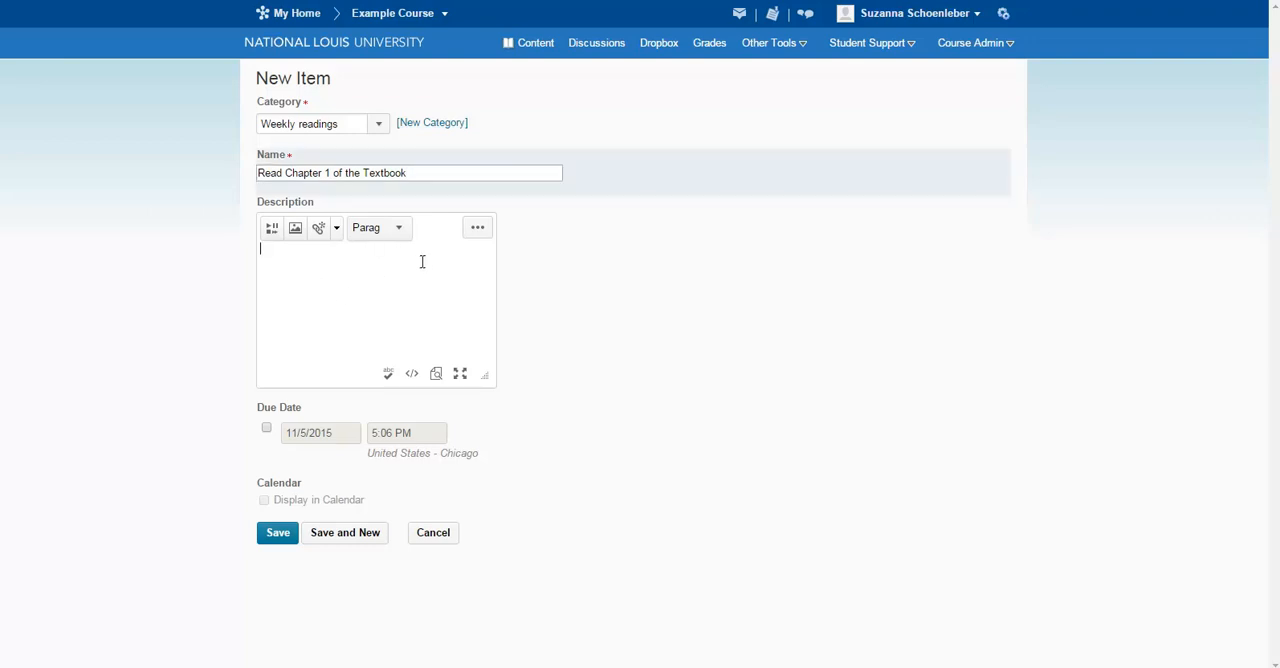
click(268, 429)
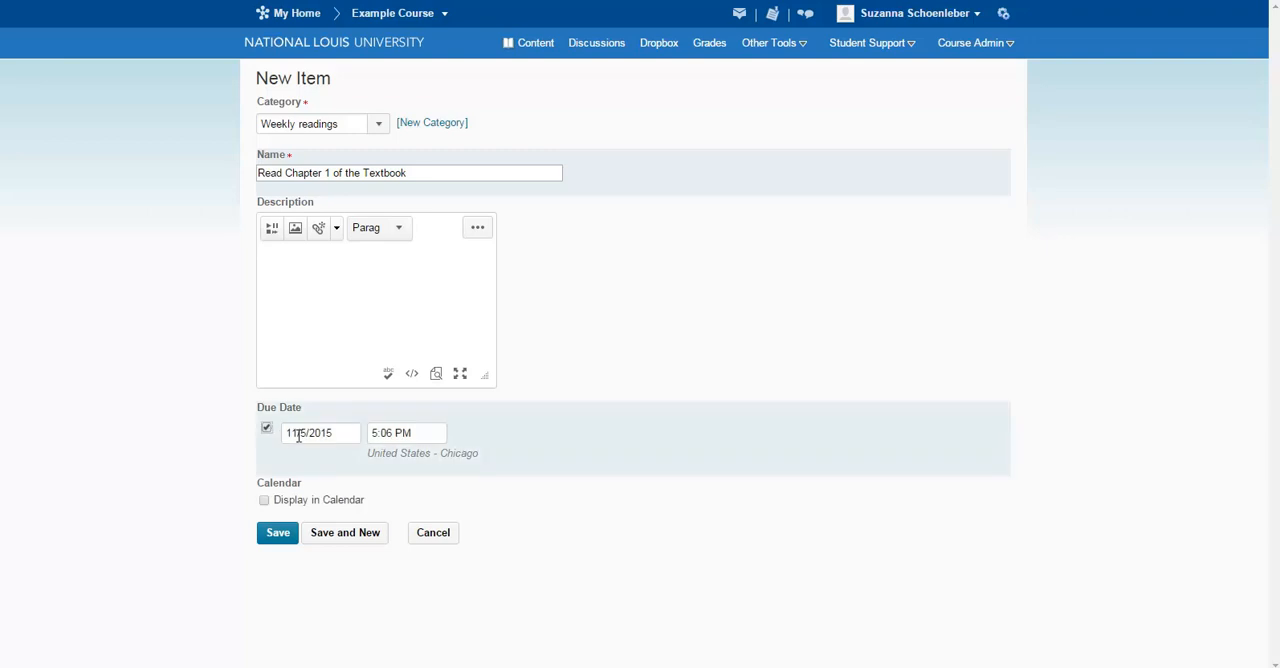
click(298, 436)
click(431, 432)
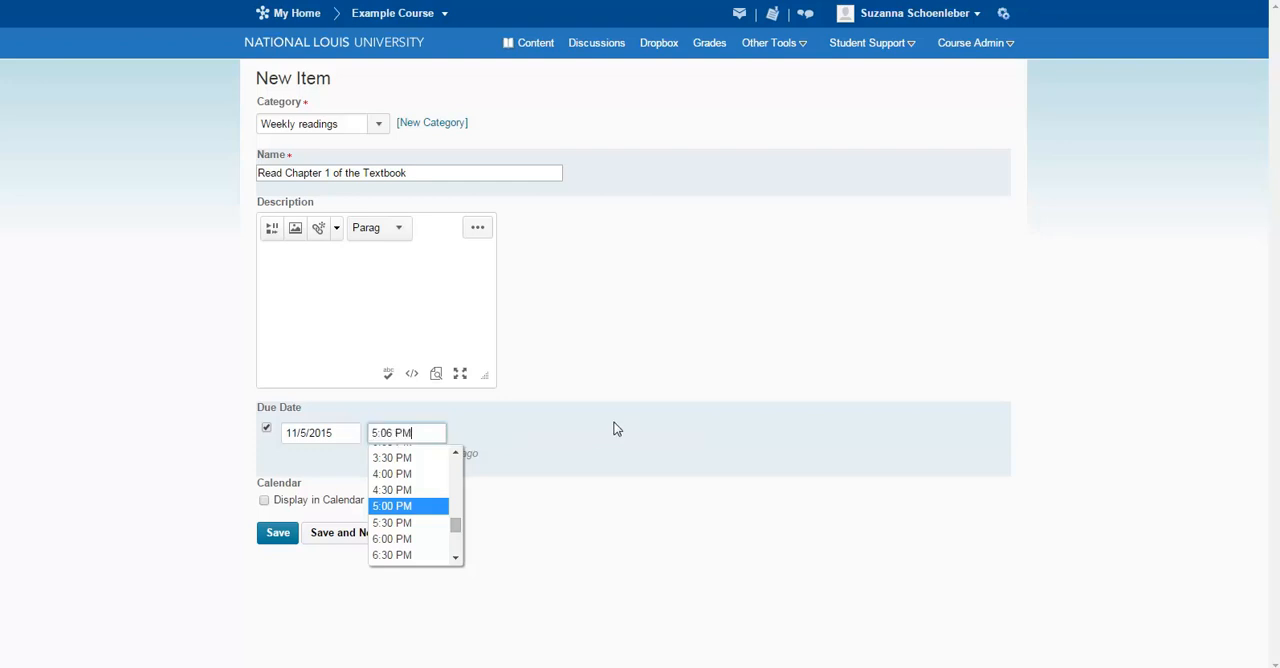
click(615, 426)
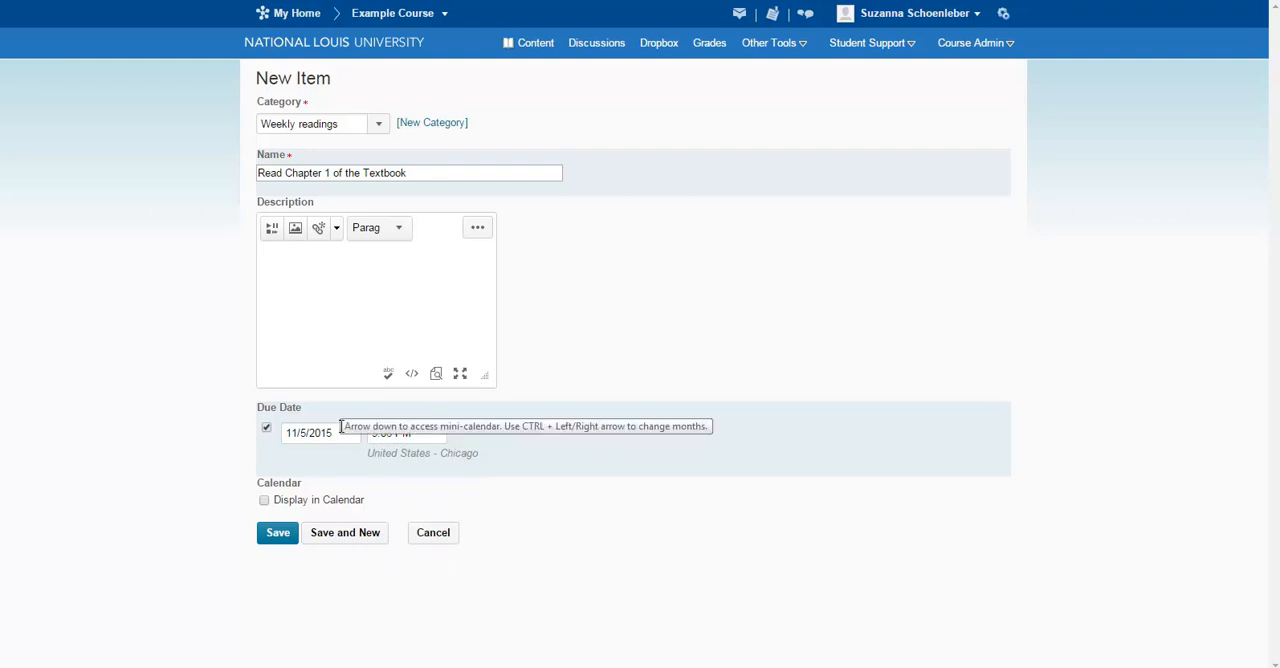
click(266, 429)
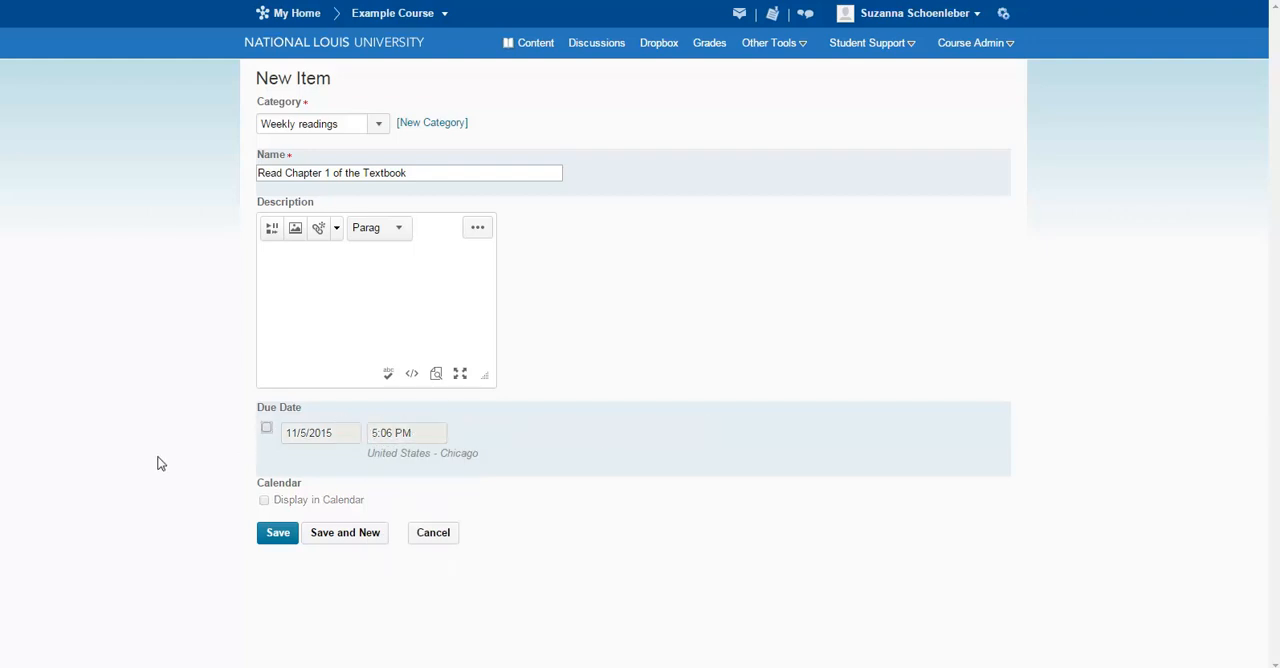
Save the Chapter 1 item, then create and save another Weekly readings item named "Read Chapter 2 of the Textbook".
click(337, 536)
click(289, 171)
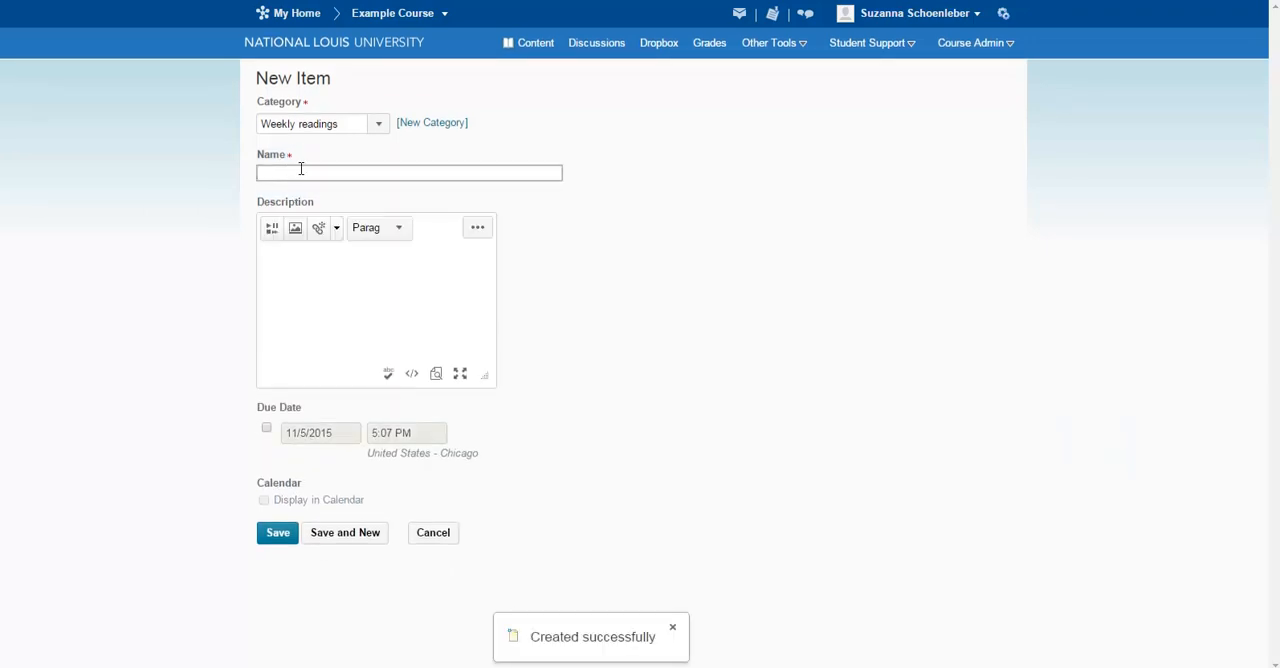
text(Read Chapter 2 of the Text)
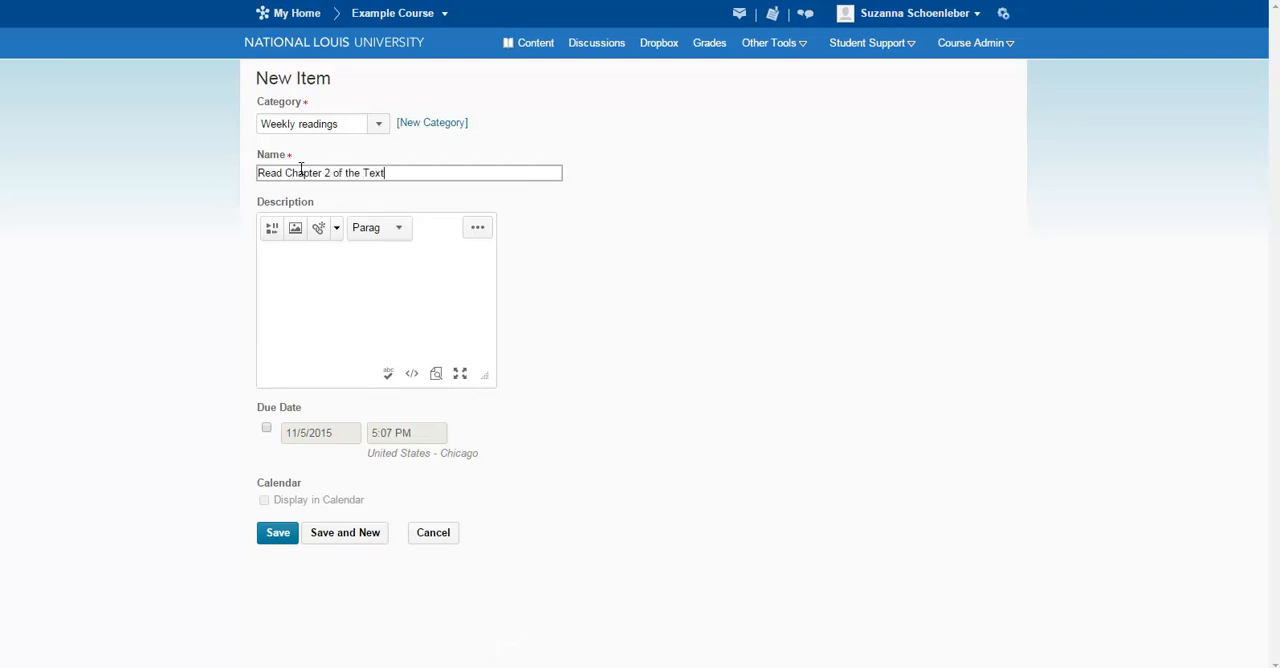
text(book)
click(280, 538)
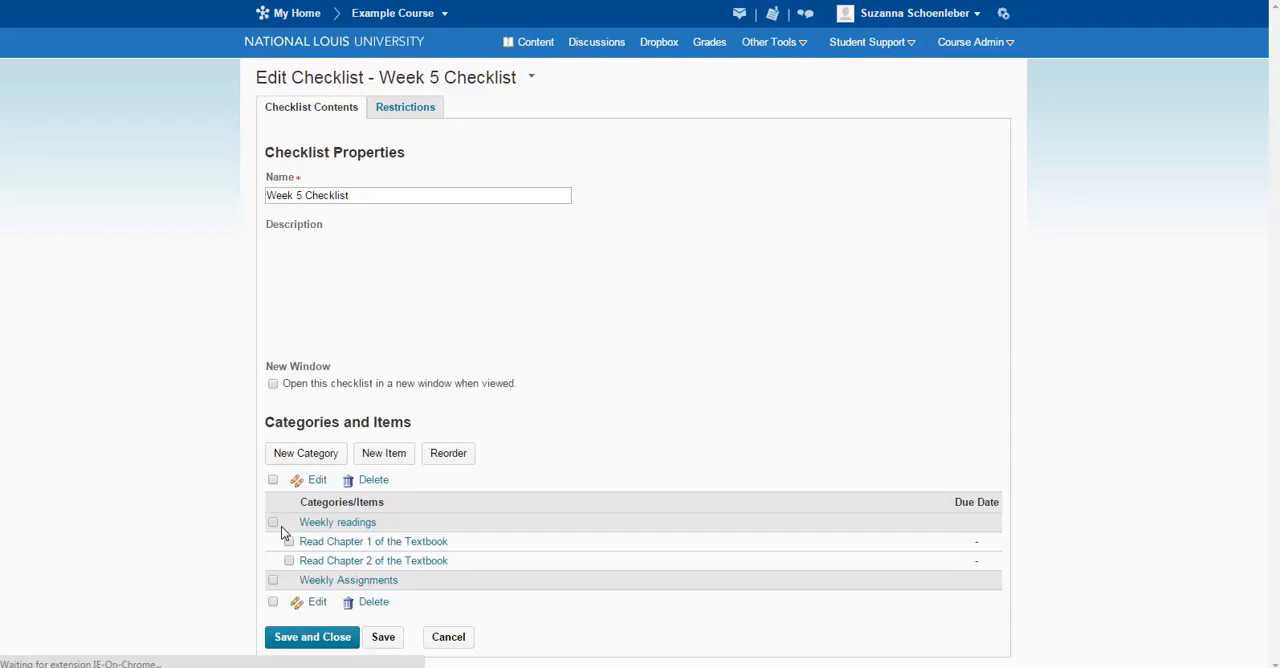
Create and save a new item named "Submit Journal to Dropbox" under the preselected Weekly readings category.
scroll(367, 609, down, 1)
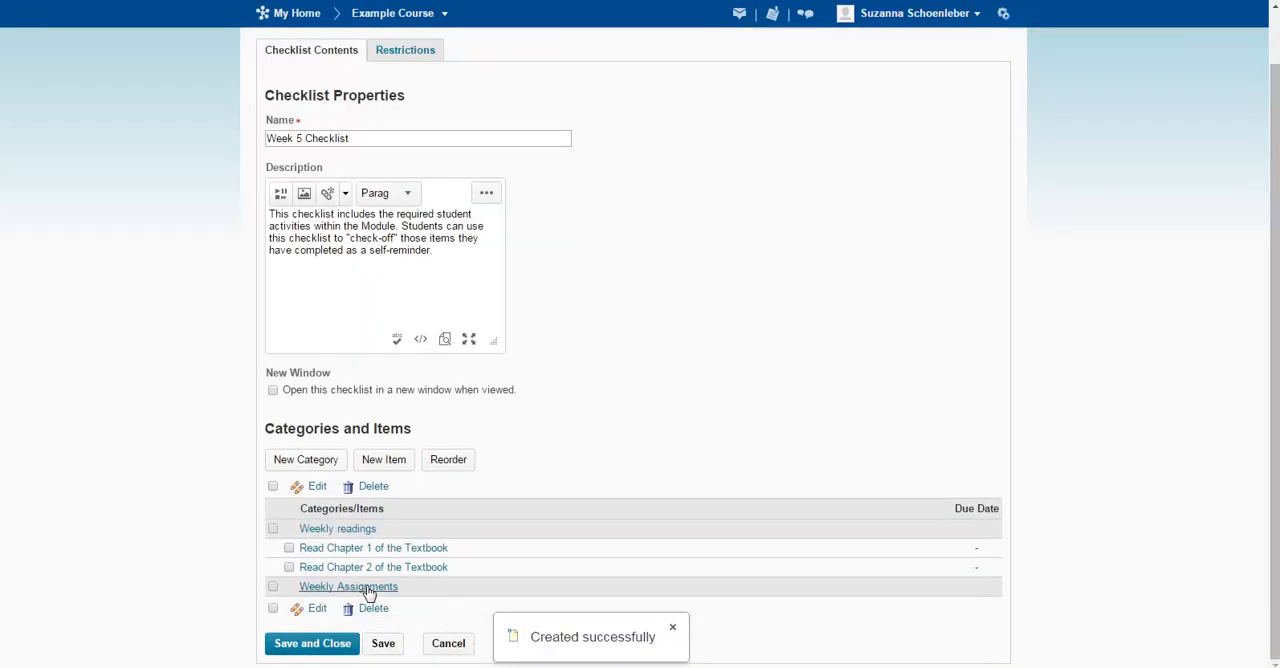
click(384, 466)
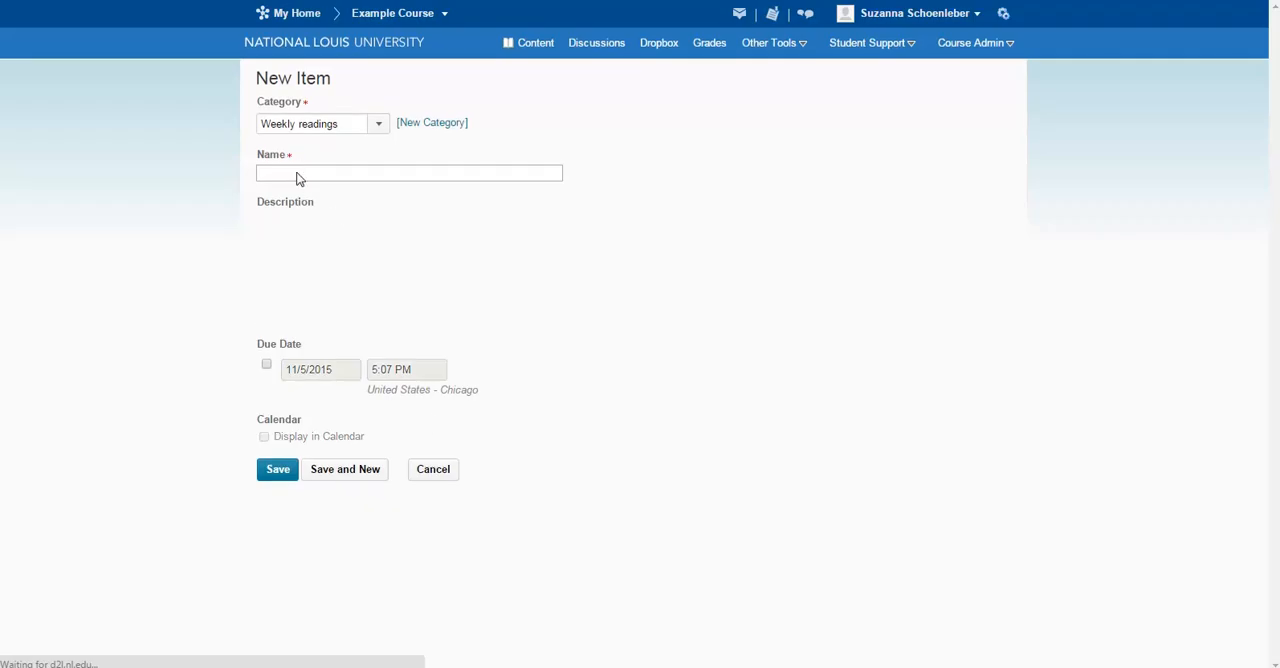
text(Submit )
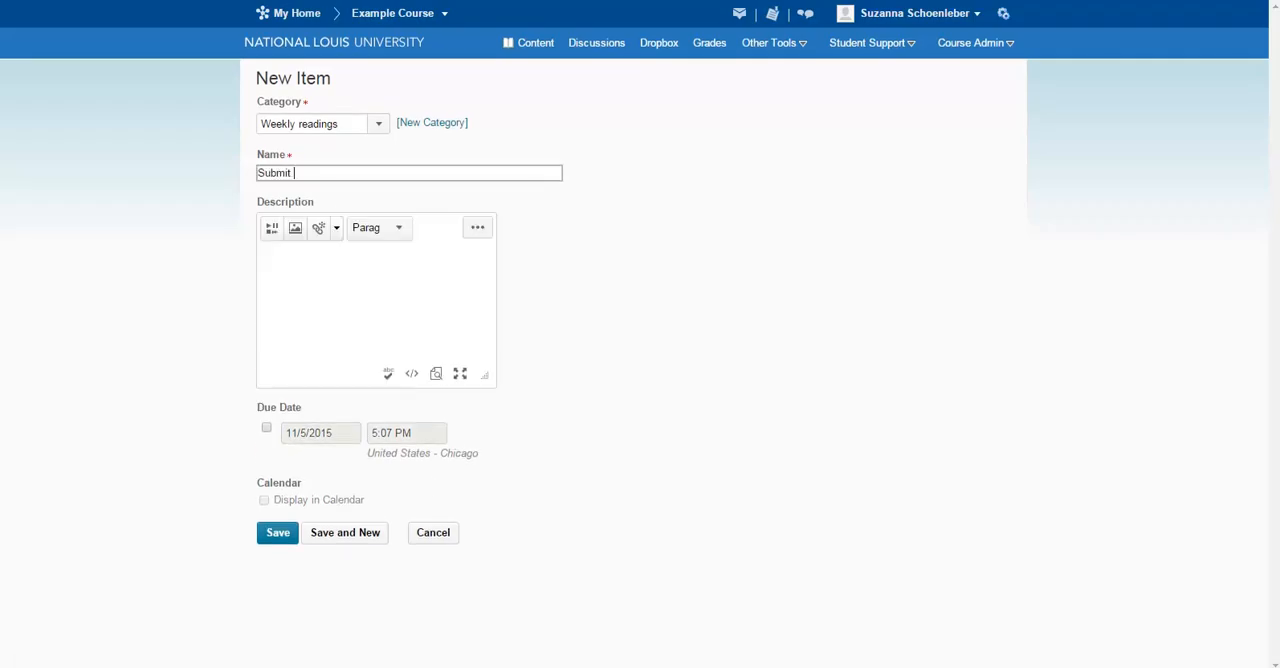
text(Journal to Dropboo)
click(278, 533)
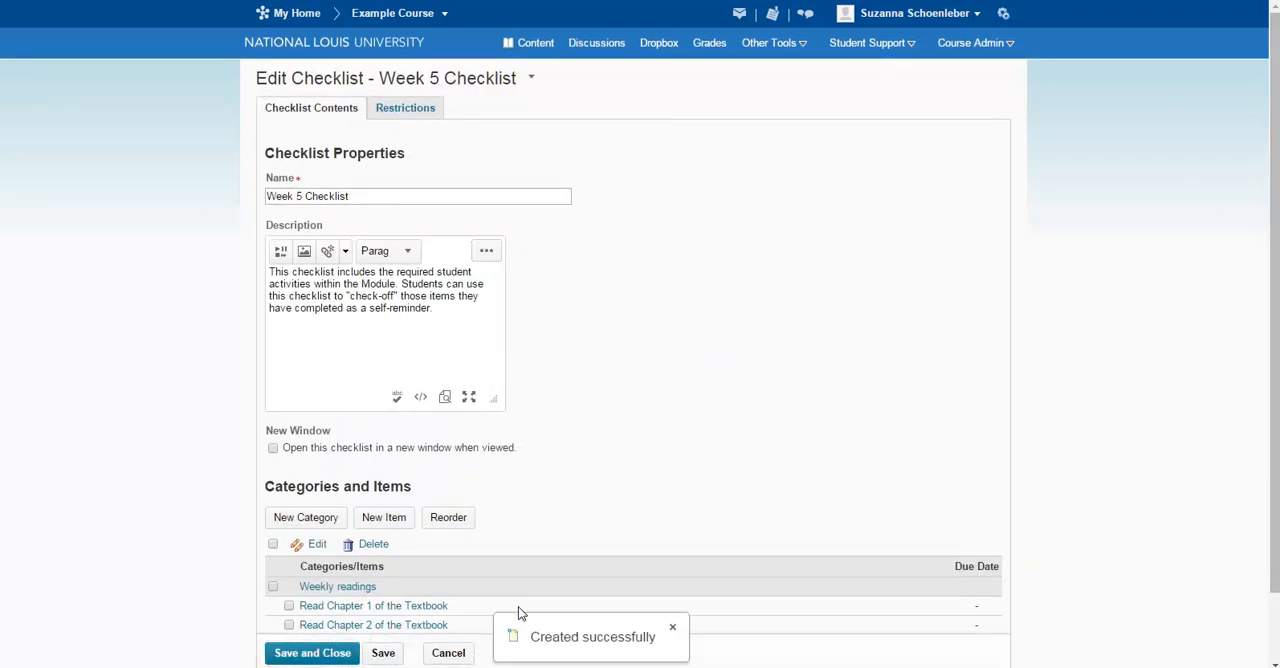
Move the "Submit Journal to Dropbox" item to the Weekly Assignments category and save it.
scroll(520, 611, down, 1)
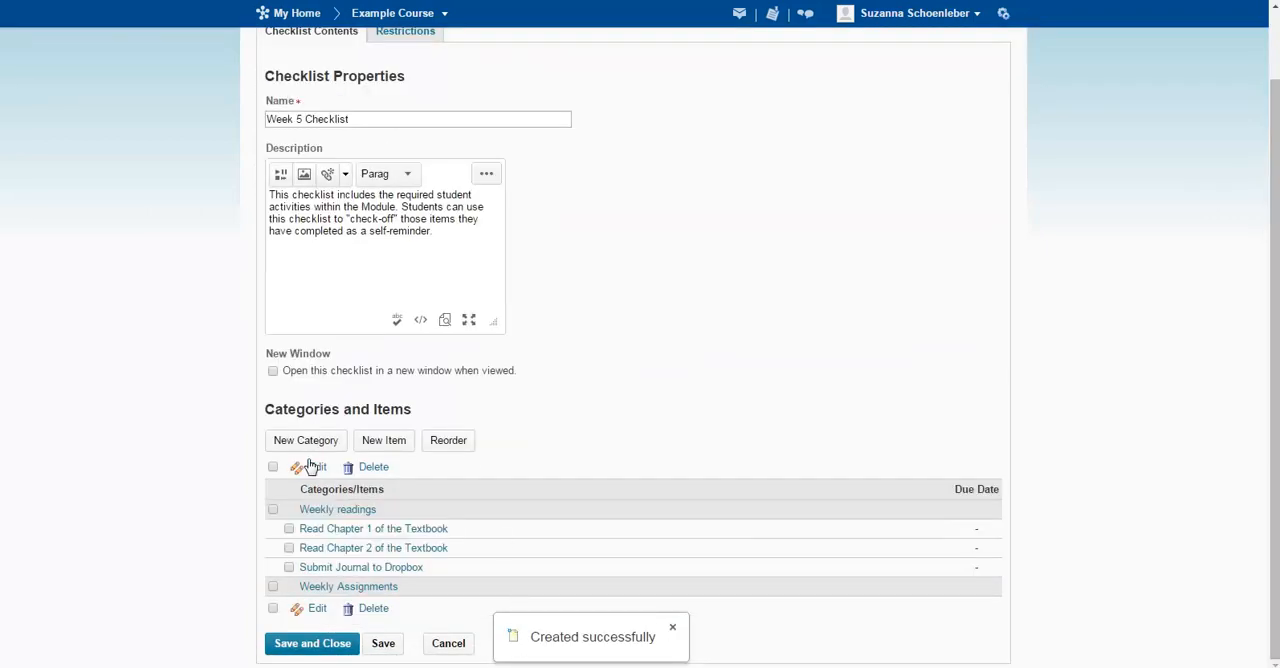
click(385, 568)
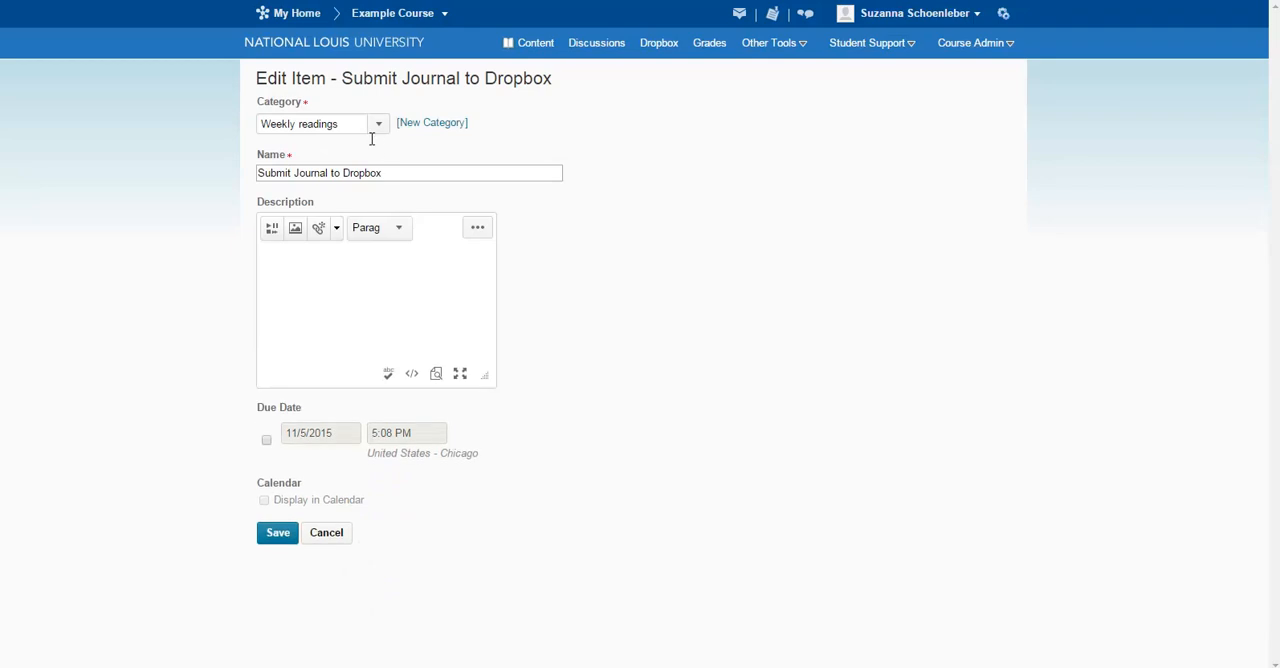
click(377, 127)
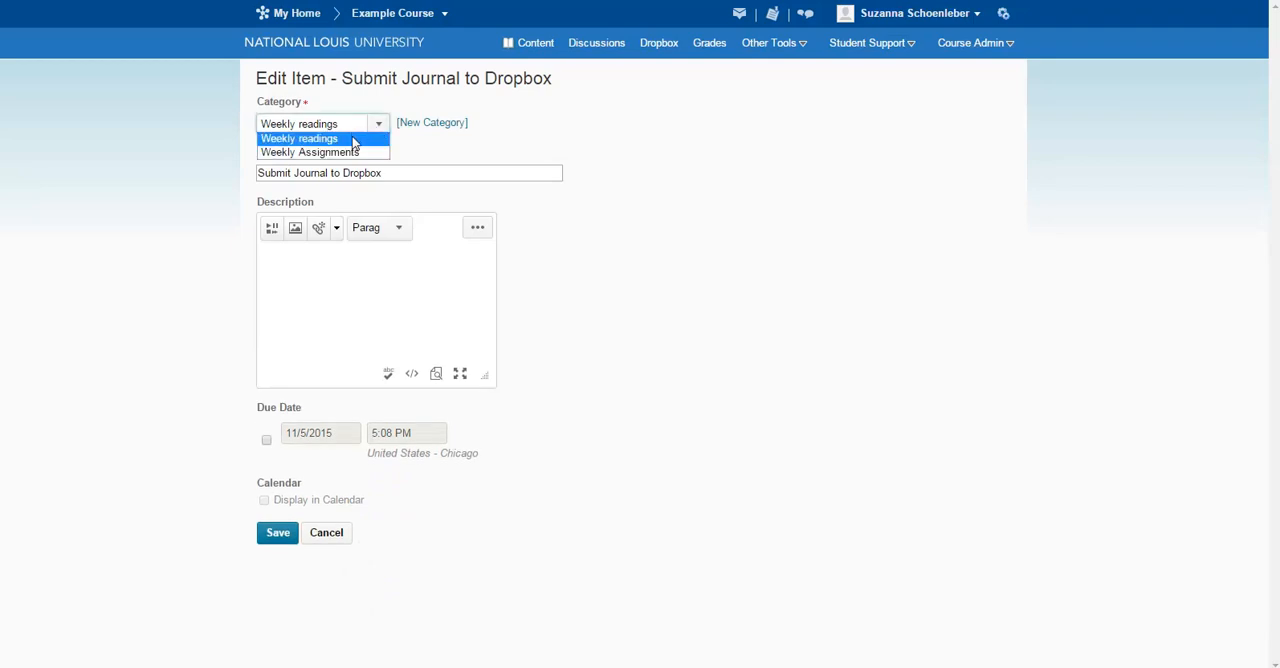
click(318, 151)
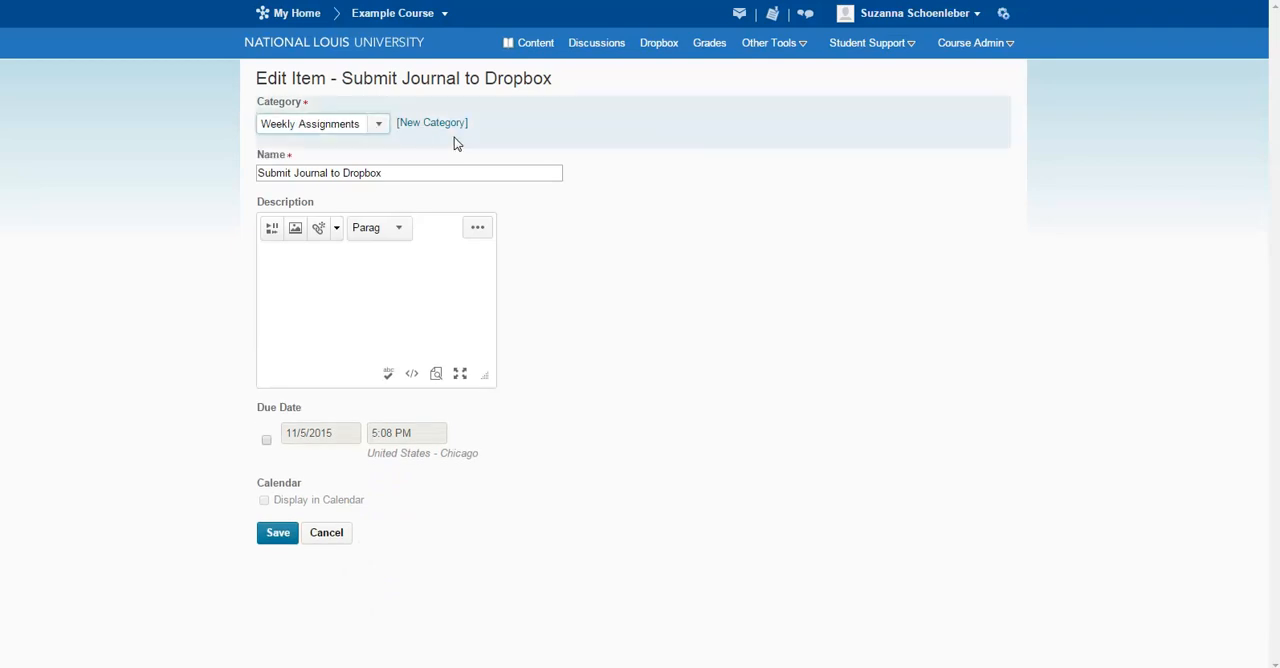
click(277, 535)
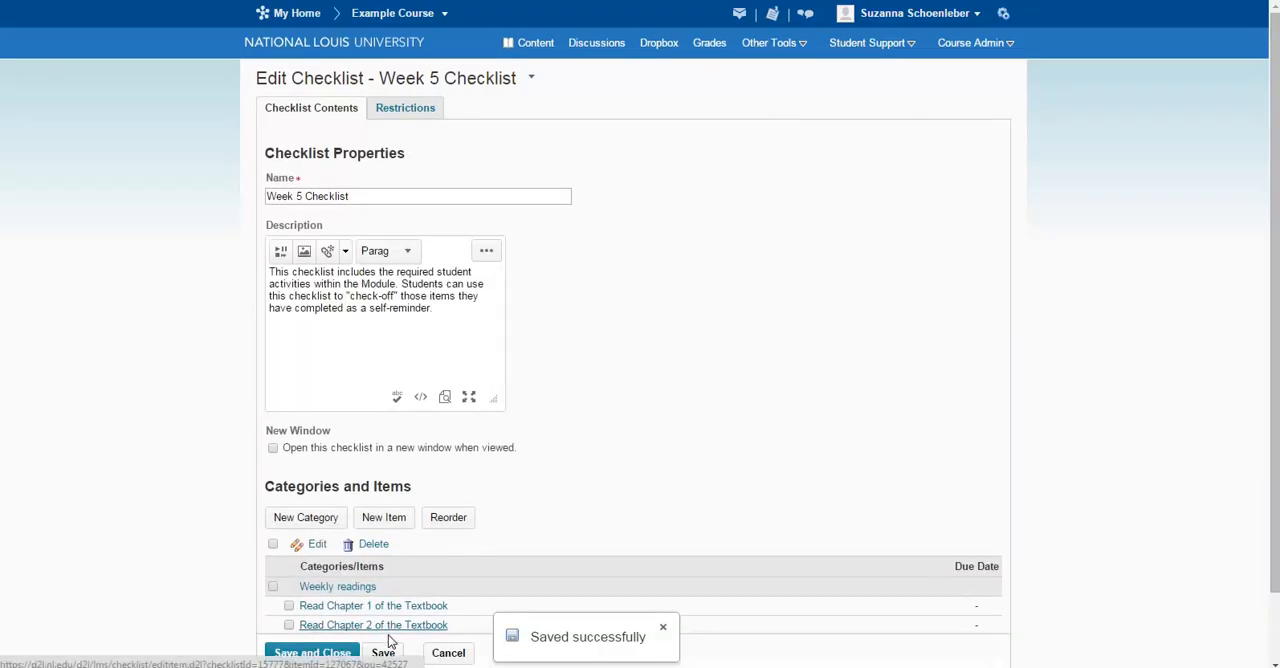
scroll(377, 590, down, 1)
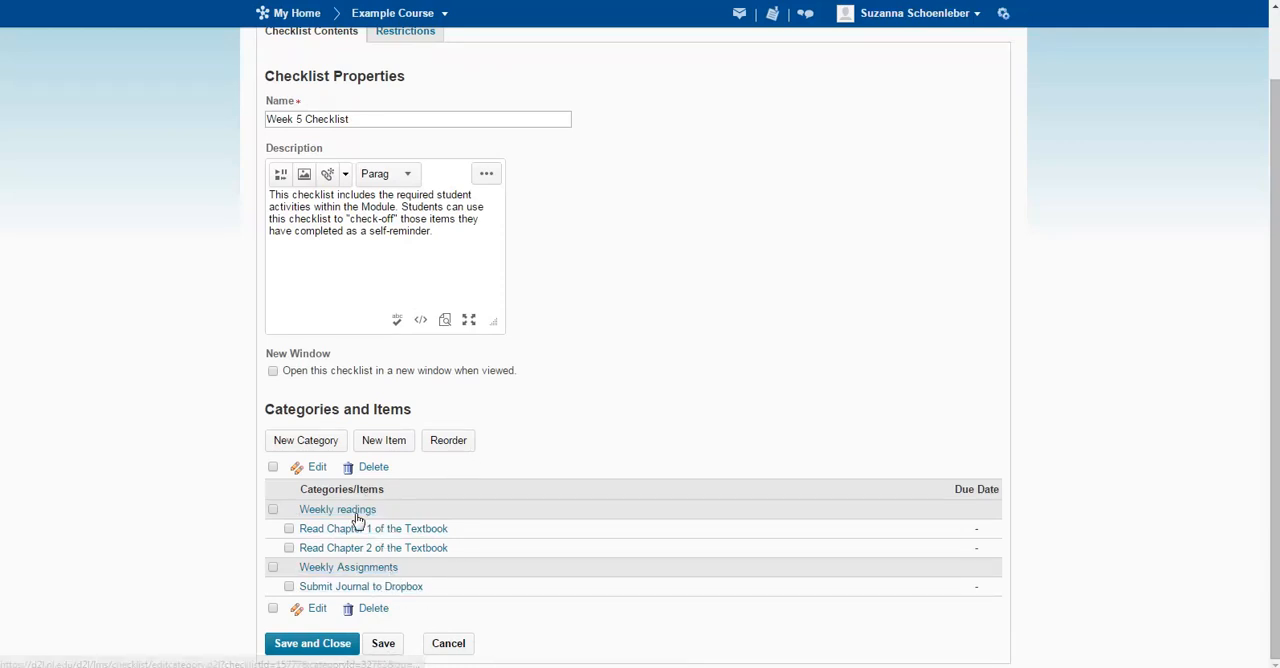
Reorder the checklist so the Weekly Assignments category has sort order 1, and save the new order.
click(451, 450)
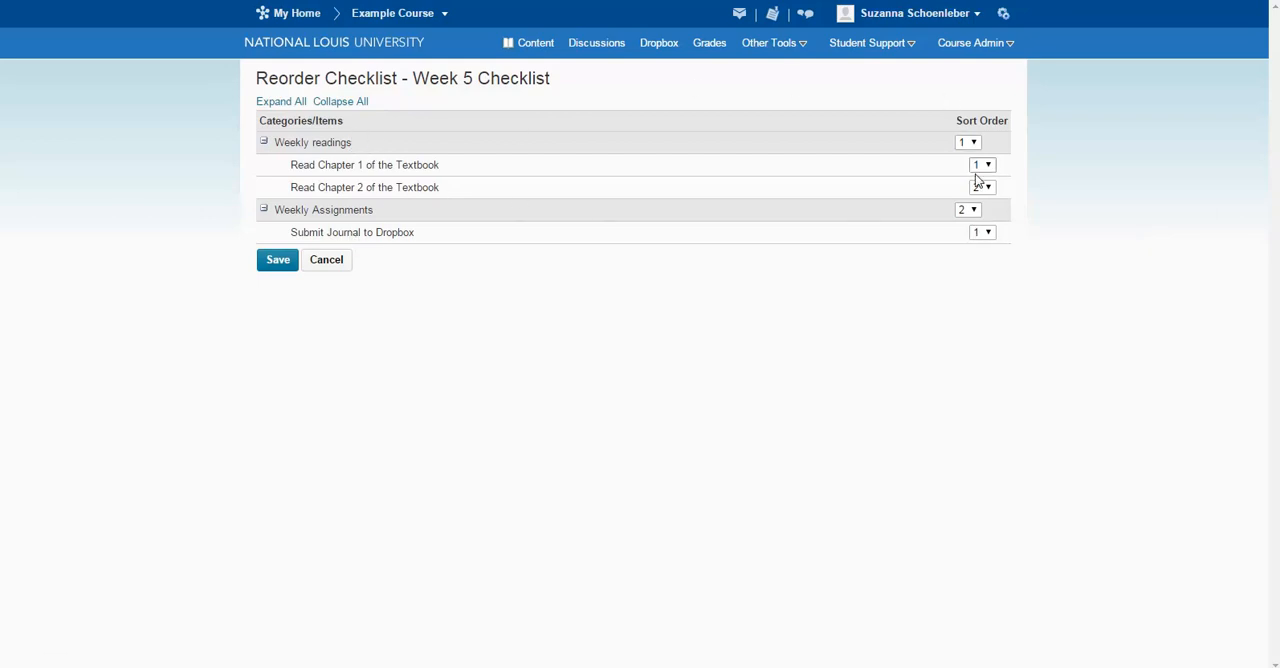
click(967, 209)
click(975, 225)
click(264, 265)
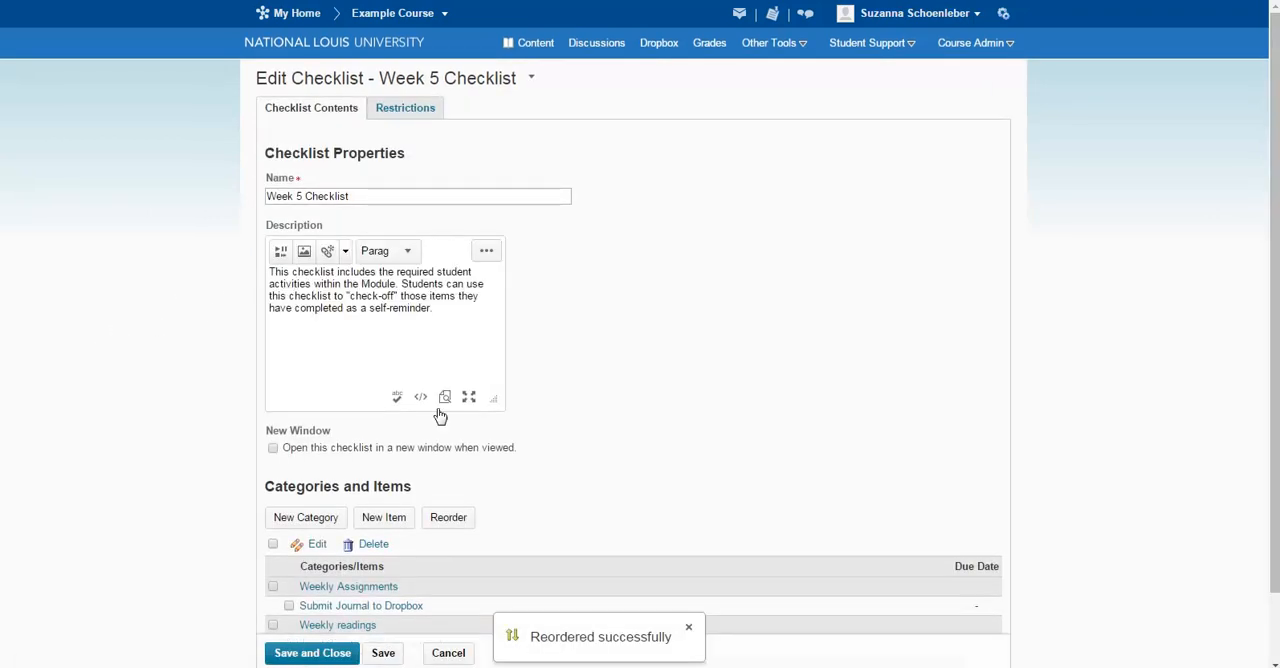
Open all checklist items together for editing and save them, and save and close the Week 5 Checklist.
scroll(556, 418, down, 2)
click(289, 528)
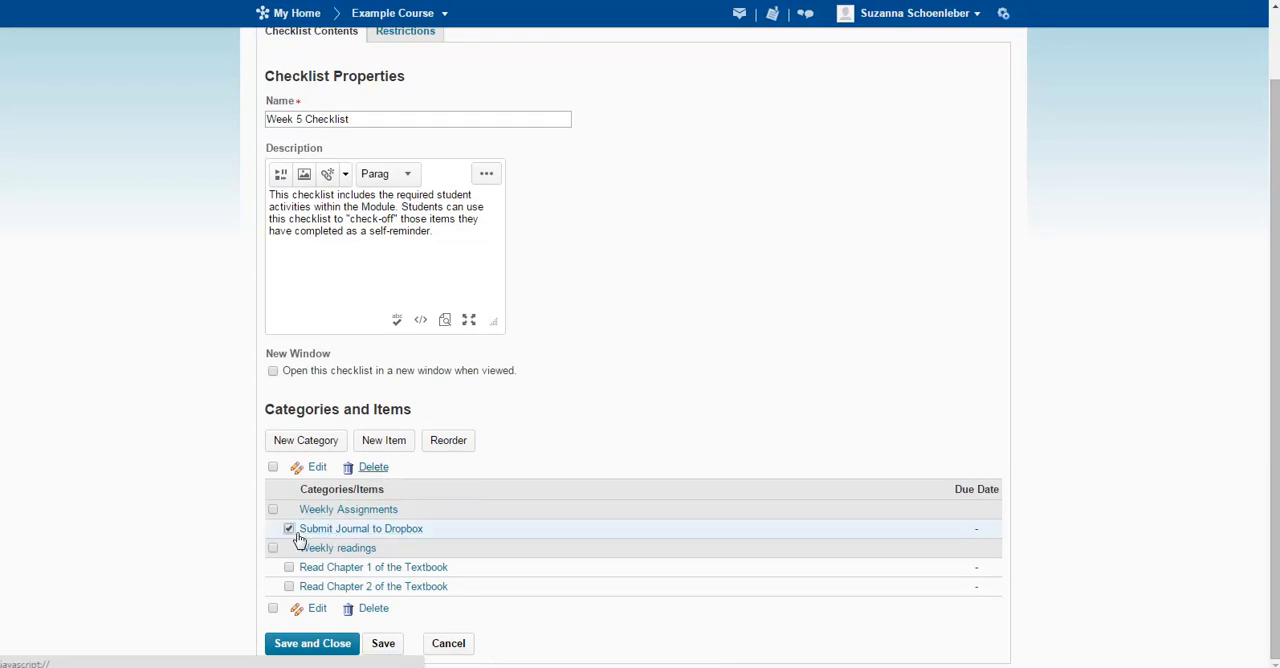
click(289, 528)
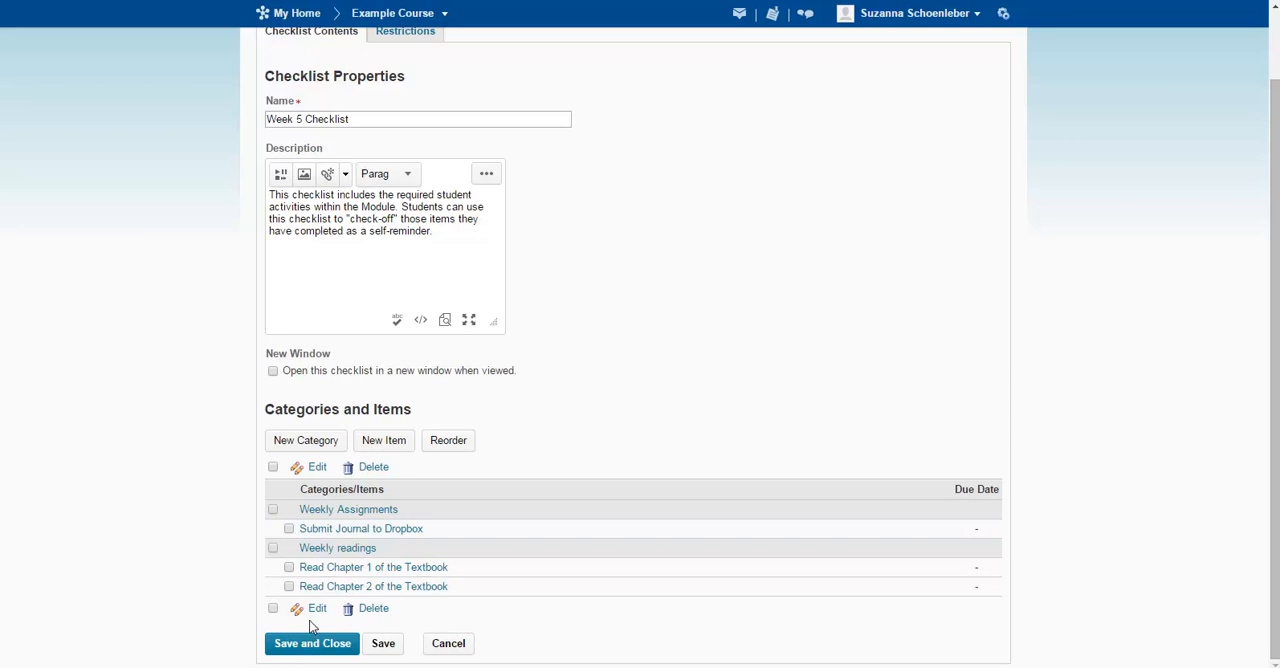
click(273, 468)
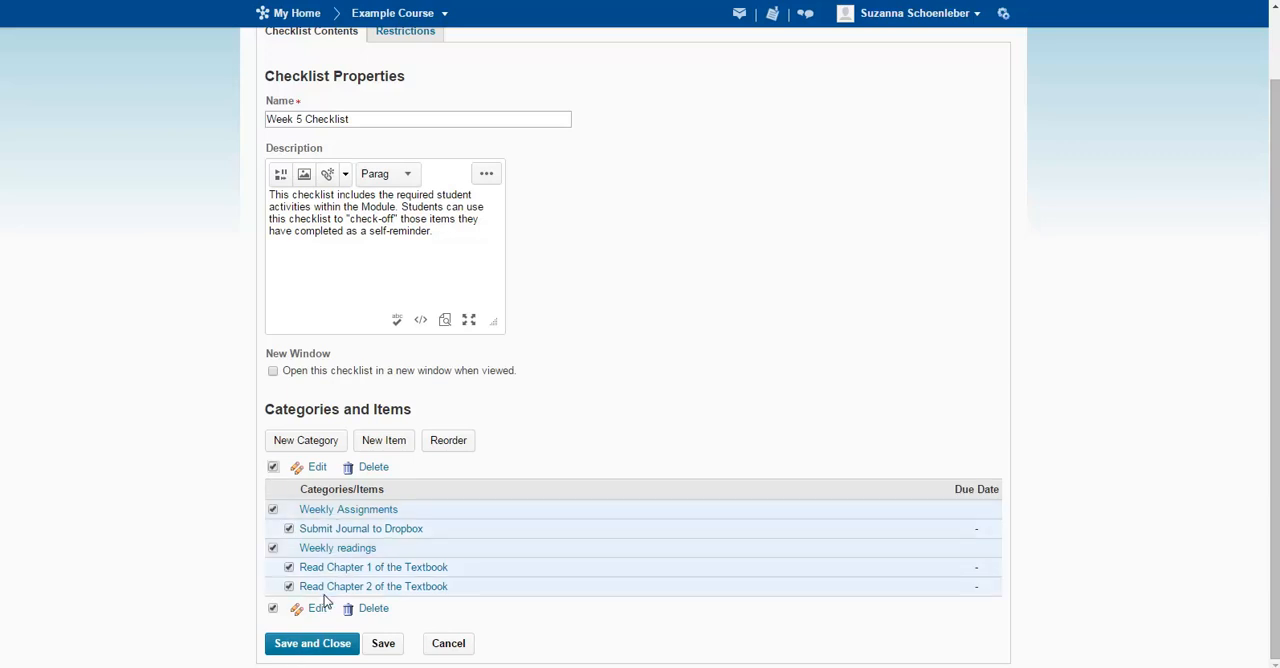
click(273, 468)
click(273, 468)
click(318, 467)
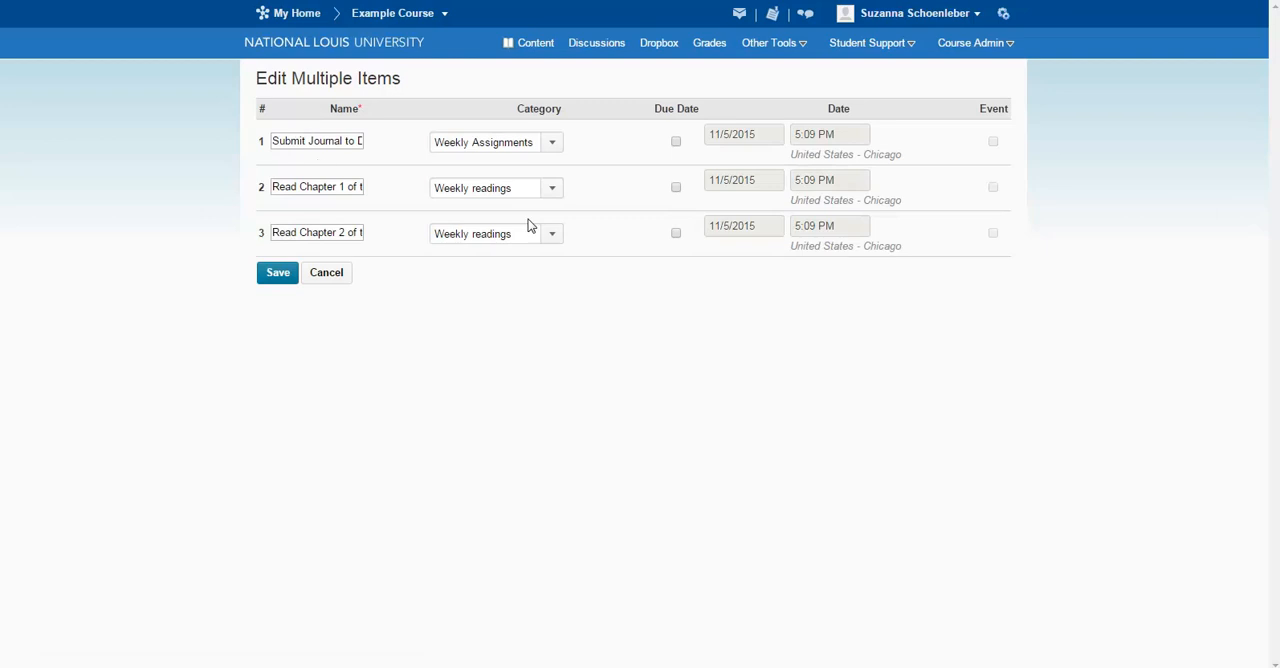
click(277, 282)
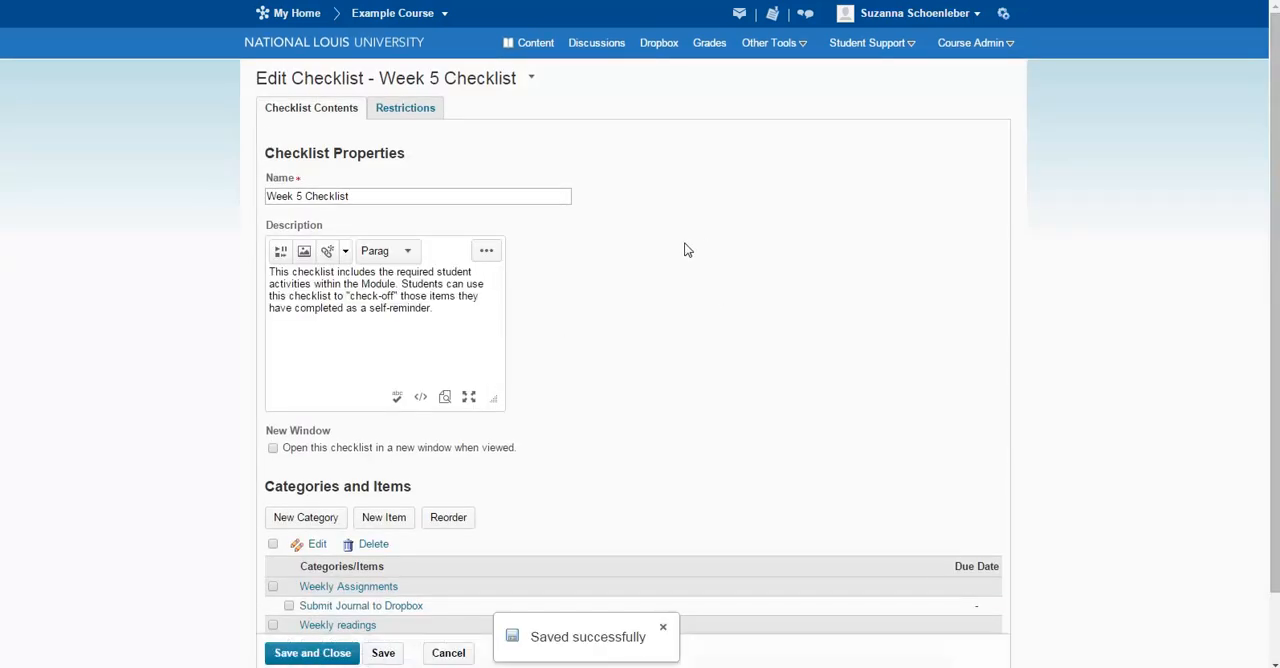
click(350, 655)
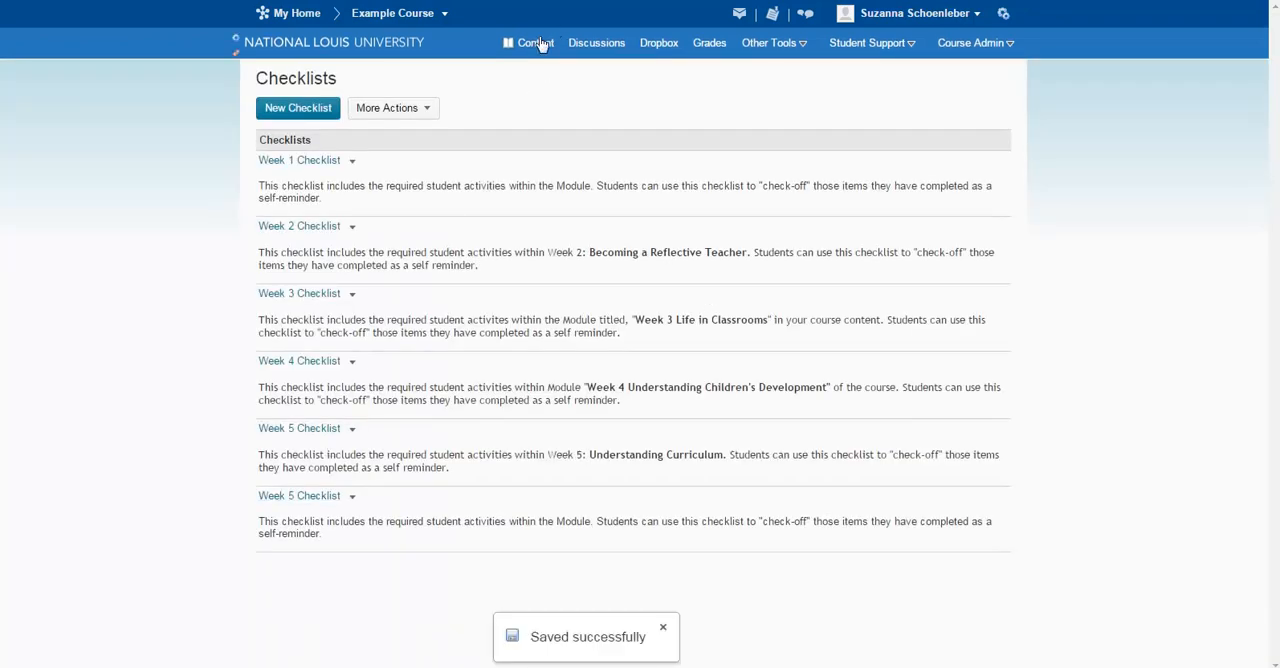
Add the newly created Week 5 Checklist, the last one listed, as an existing activity in the course content's Module: Topic C.
click(530, 45)
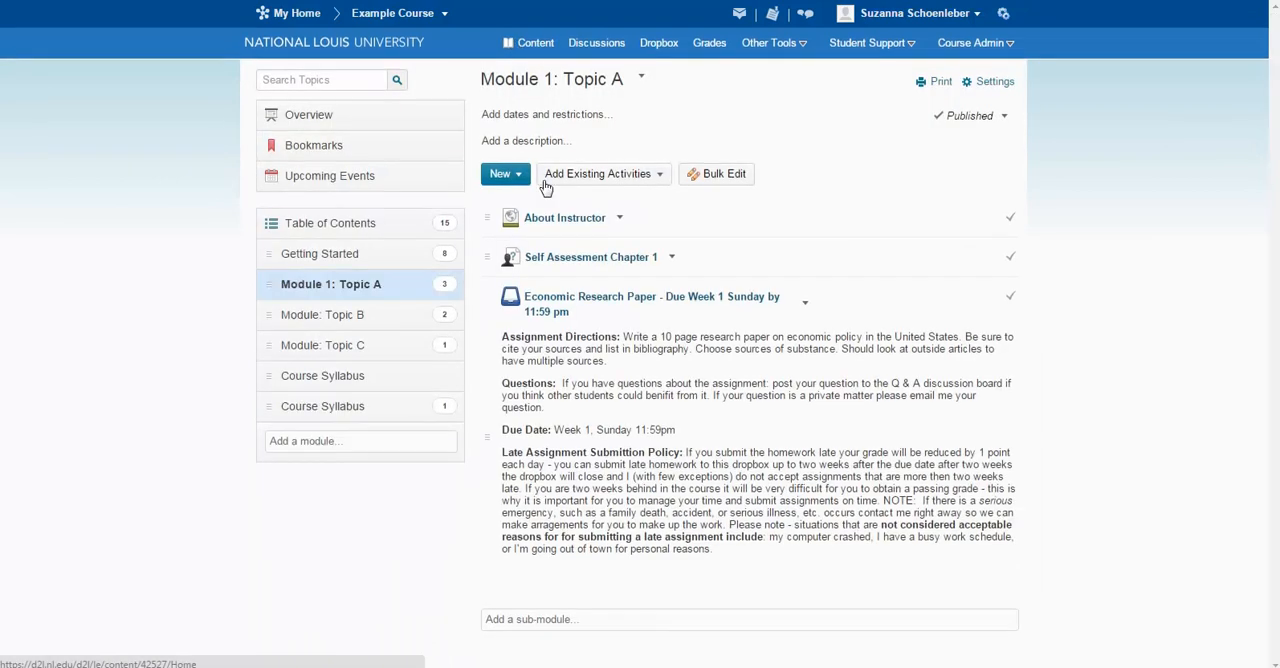
click(340, 353)
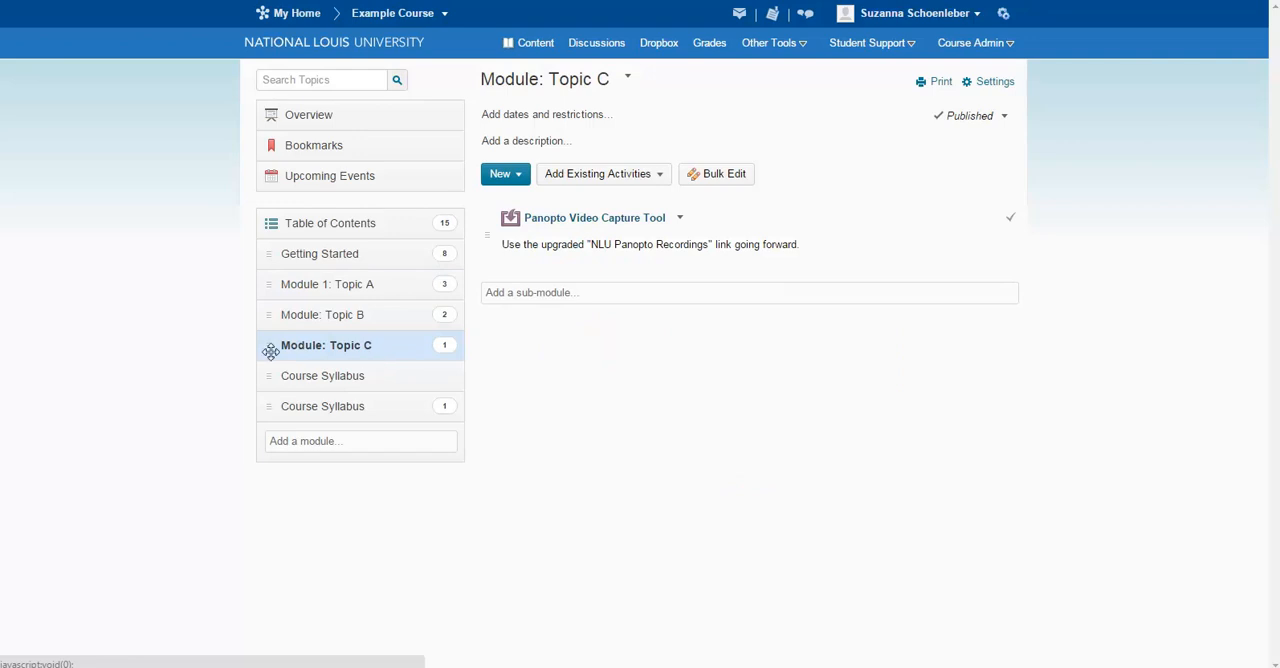
click(598, 177)
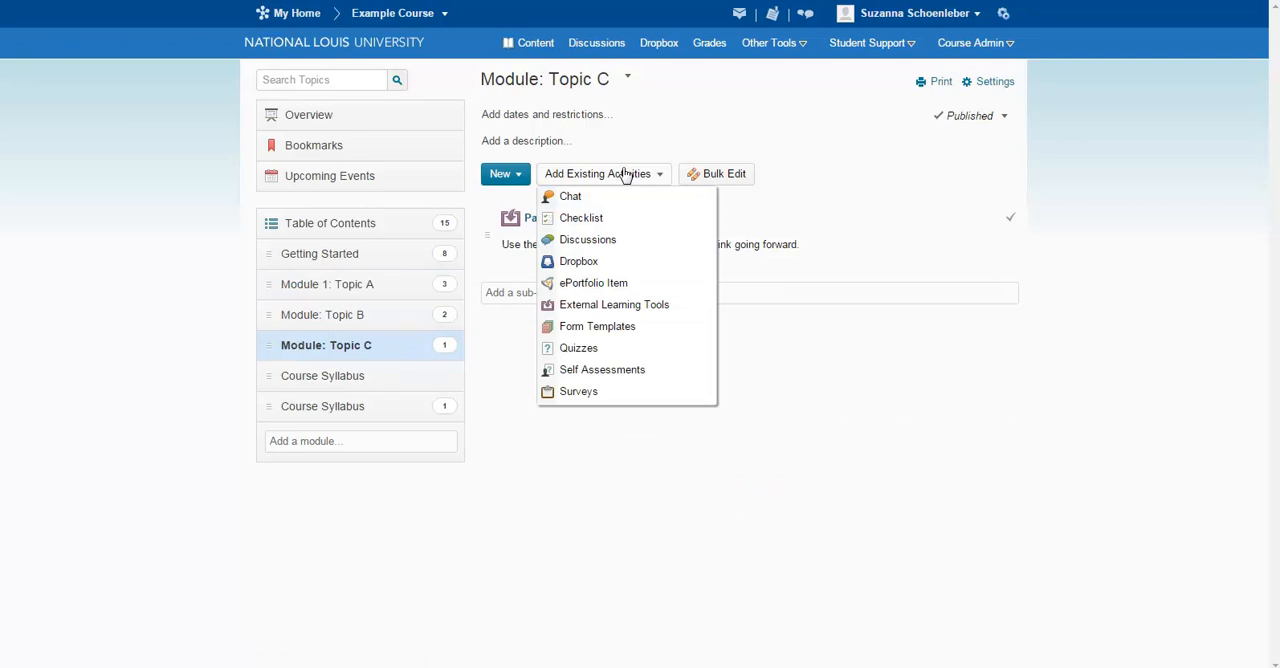
click(582, 219)
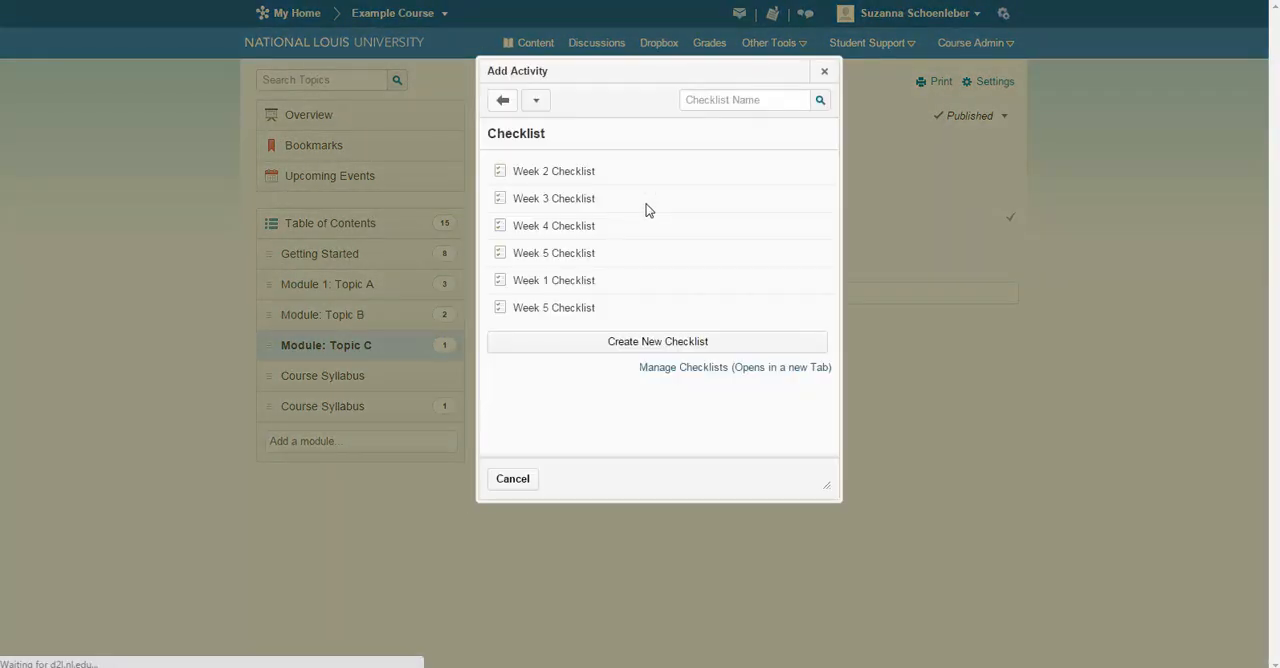
click(553, 308)
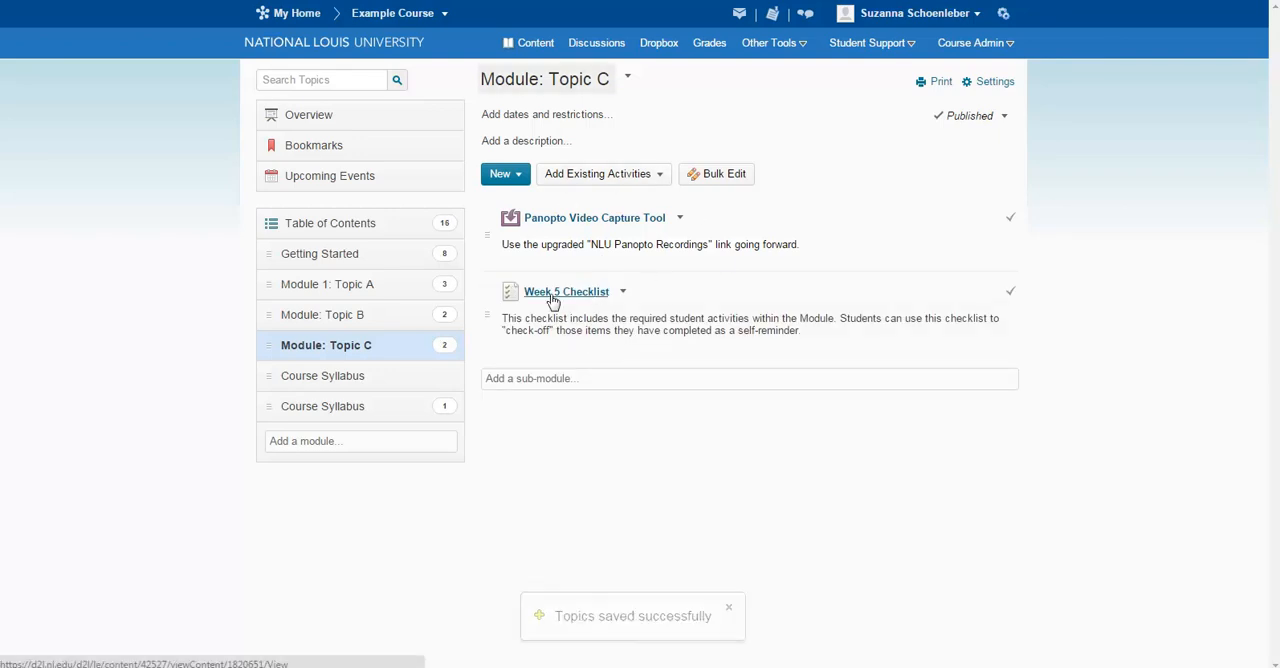
Open the Week 5 Checklist from Module: Topic C and review its categories and items.
click(550, 295)
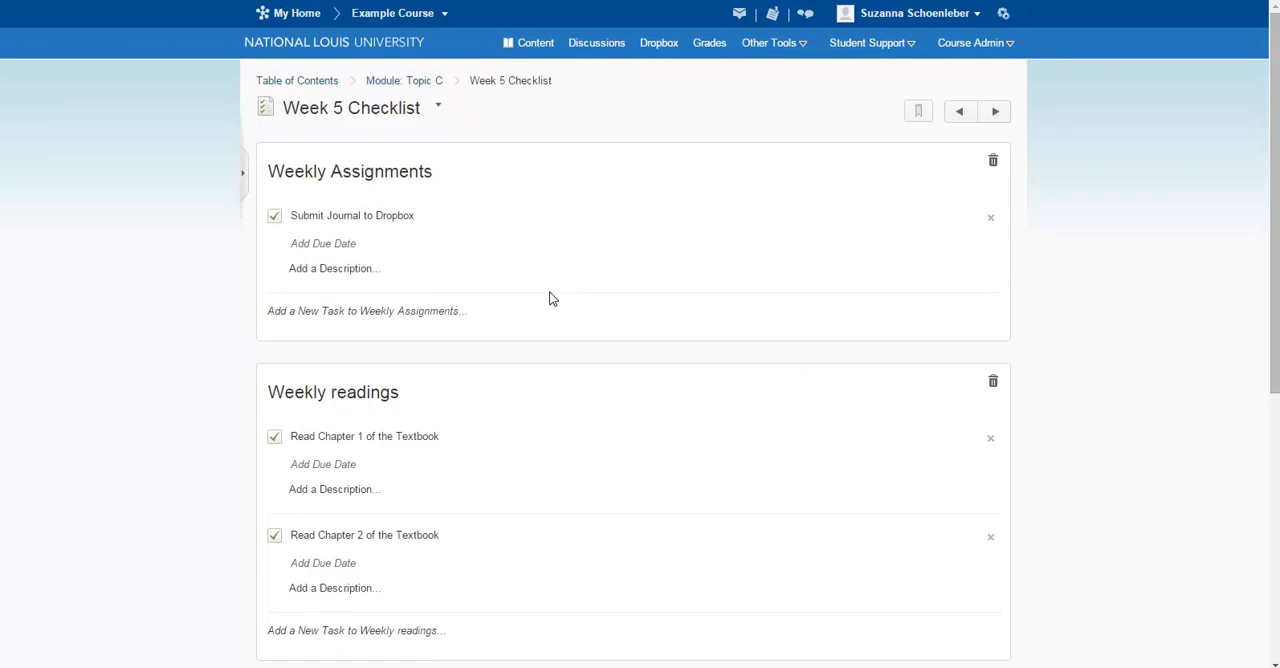
scroll(408, 450, down, 3)
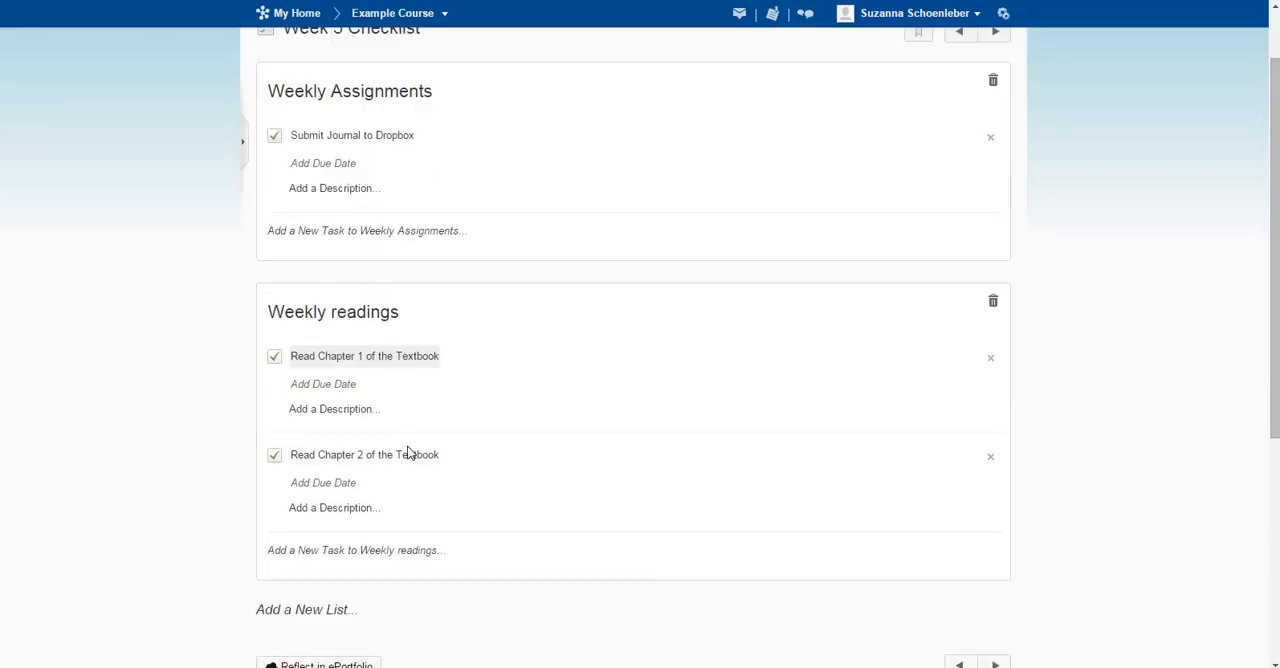
scroll(425, 402, up, 3)
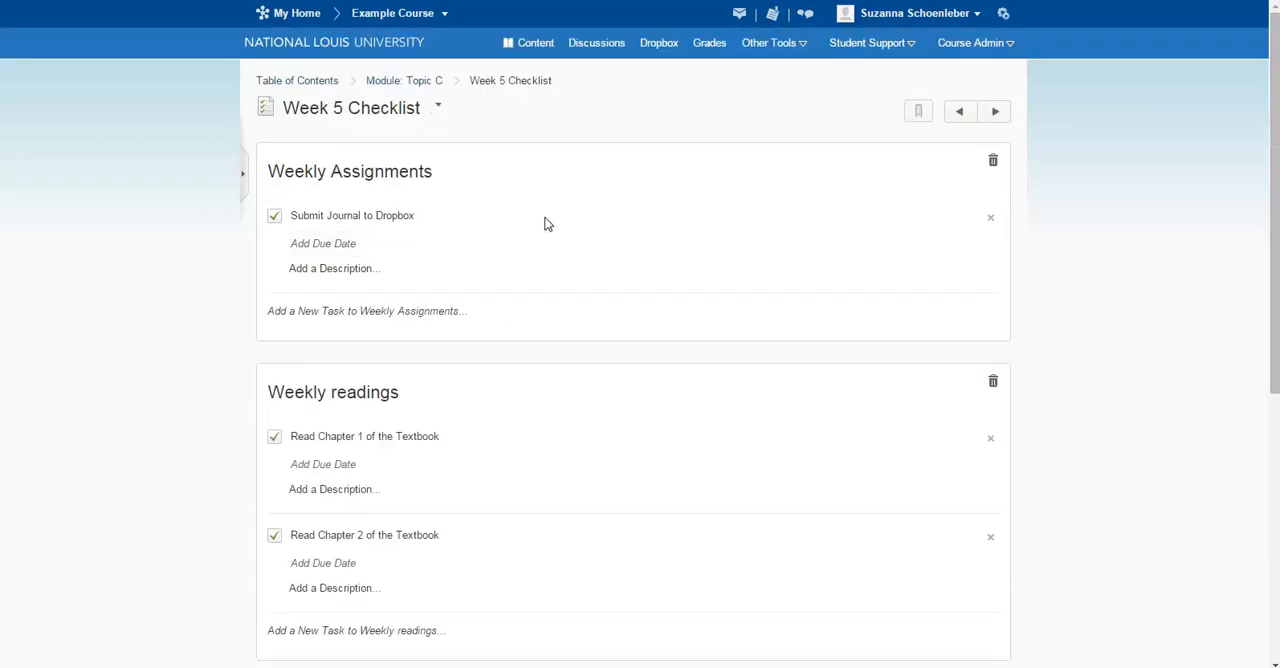
Rename the Weekly Assignments category to "Weekly XX Assignments" directly in the opened checklist.
click(323, 217)
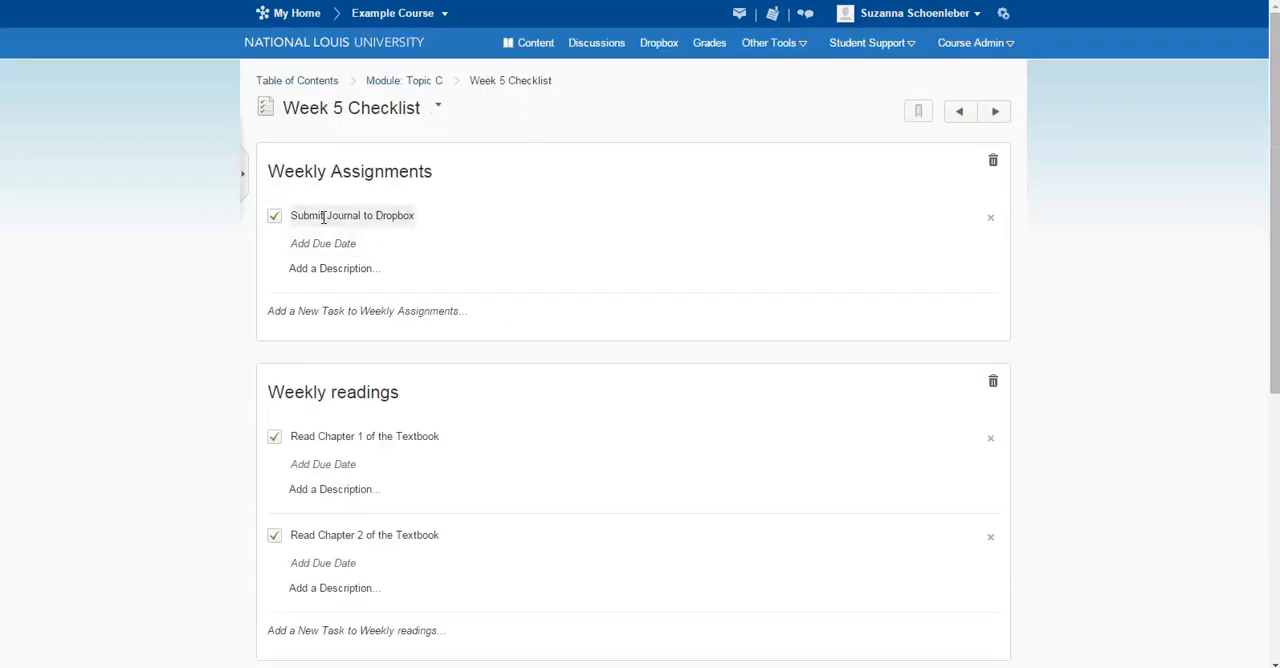
click(335, 216)
double_click(382, 217)
click(301, 168)
click(300, 167)
text(XX)
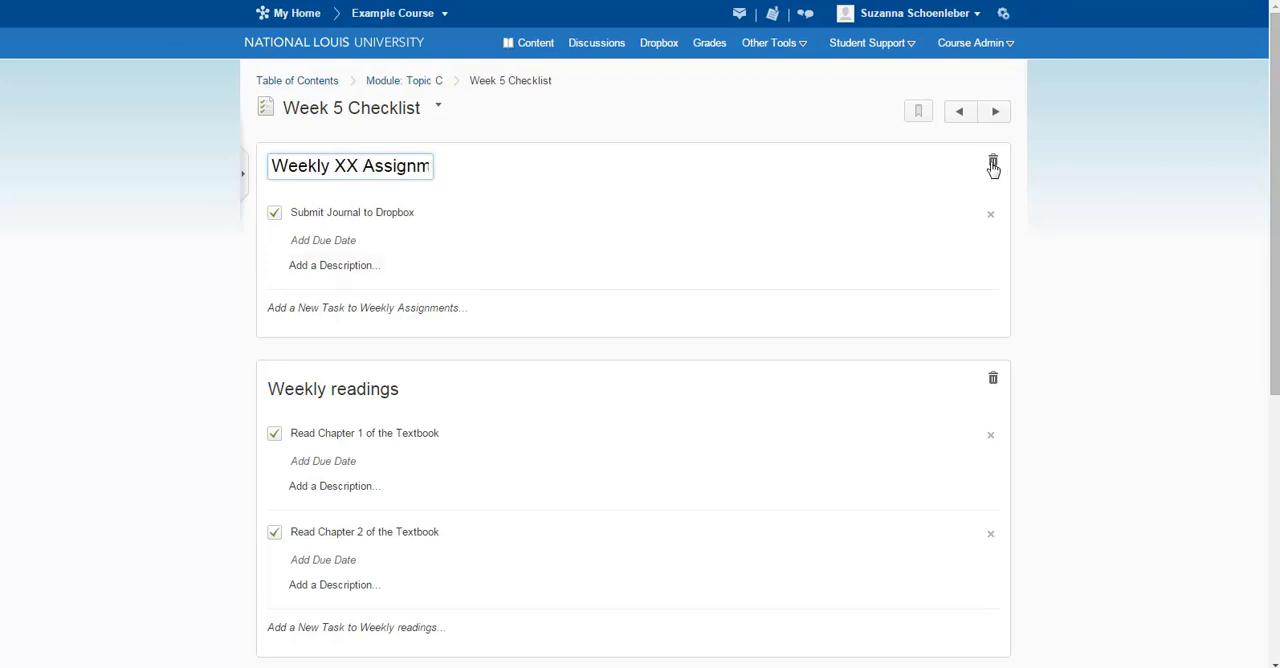
click(1062, 230)
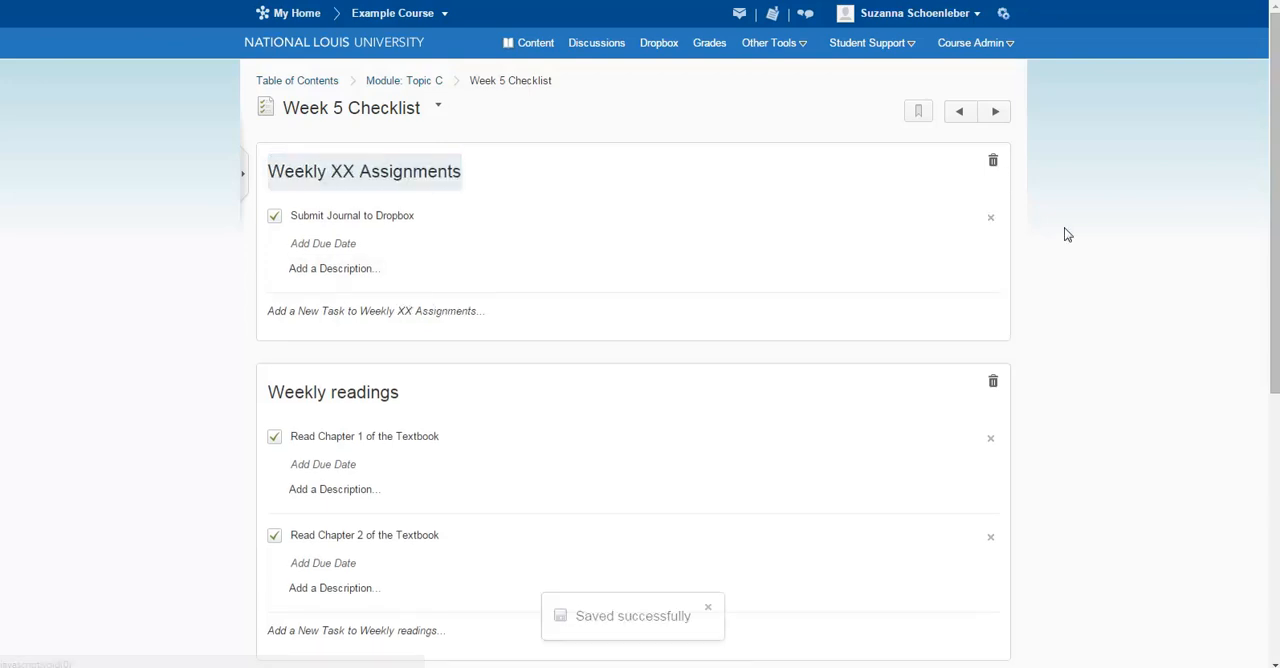